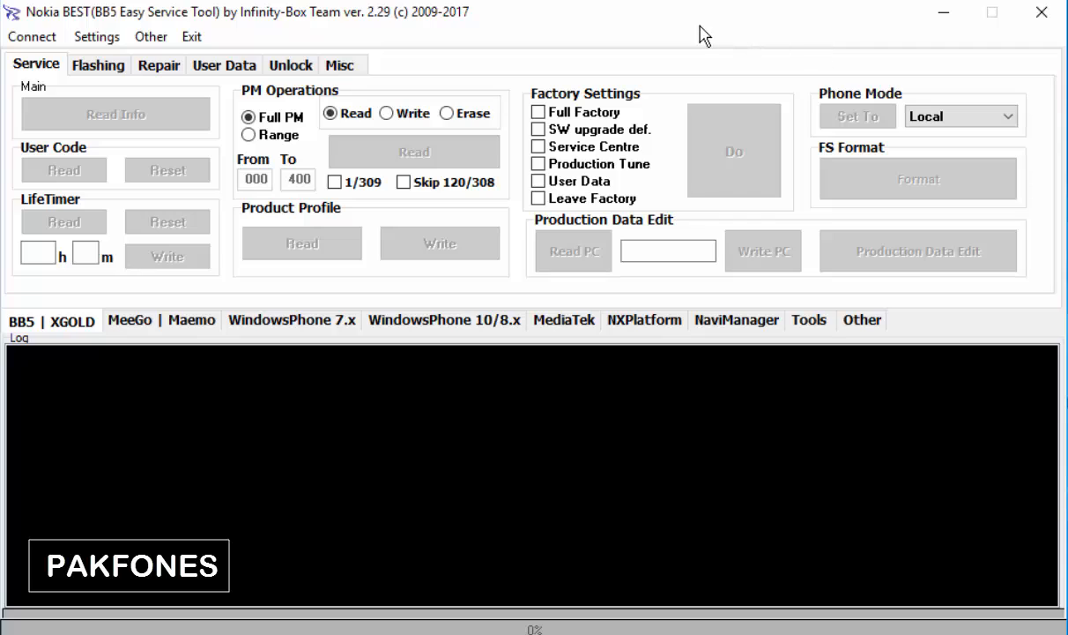
# - Open the NaviManager firmware section and choose the model RM-1035 (NOKIA 130 [DS])
pyautogui.click(661, 18)
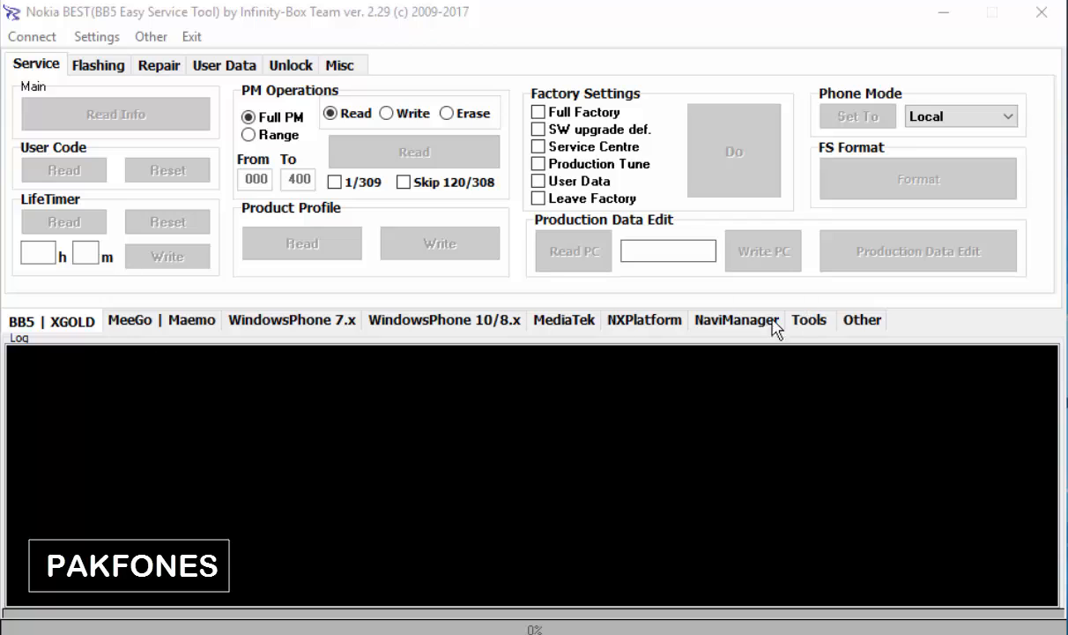
pyautogui.click(741, 319)
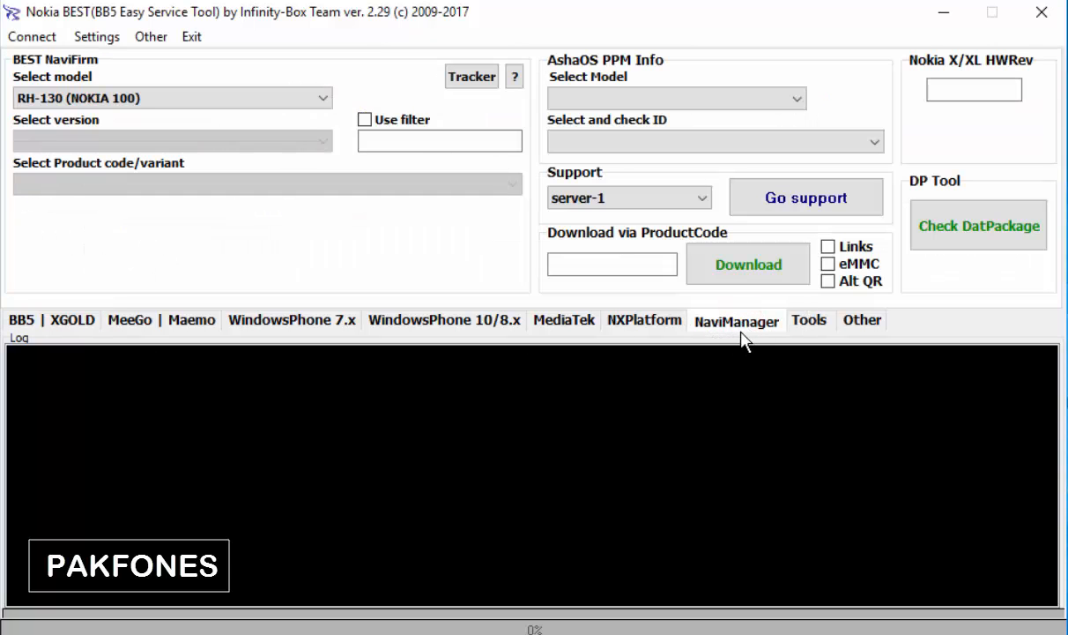
pyautogui.click(166, 97)
pyautogui.scroll(-4, 177, 194)
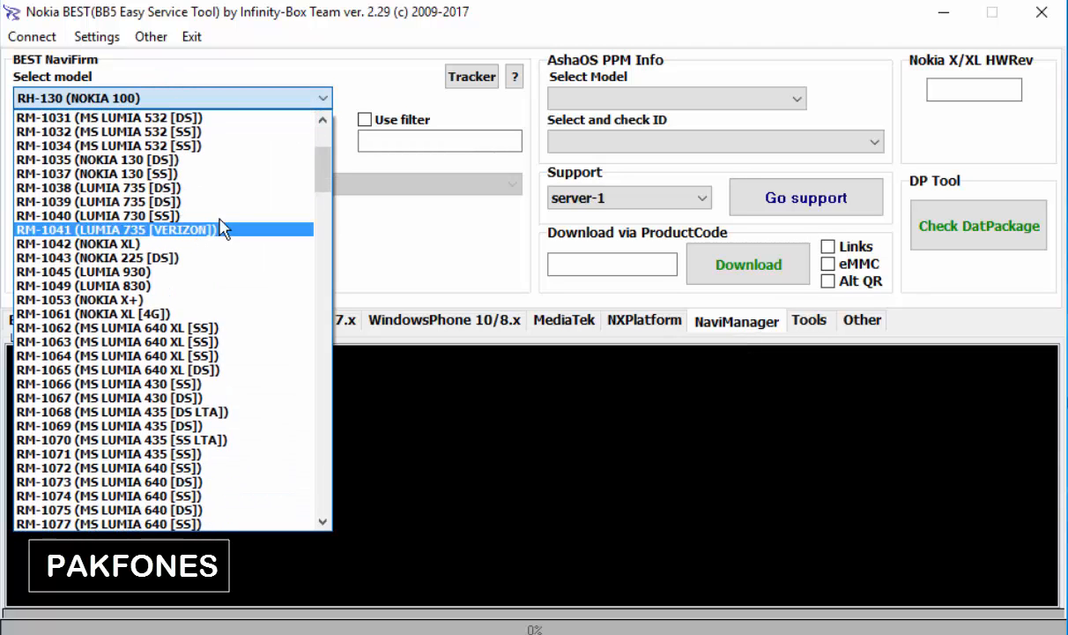
pyautogui.moveTo(321, 182); pyautogui.dragTo(324, 189)
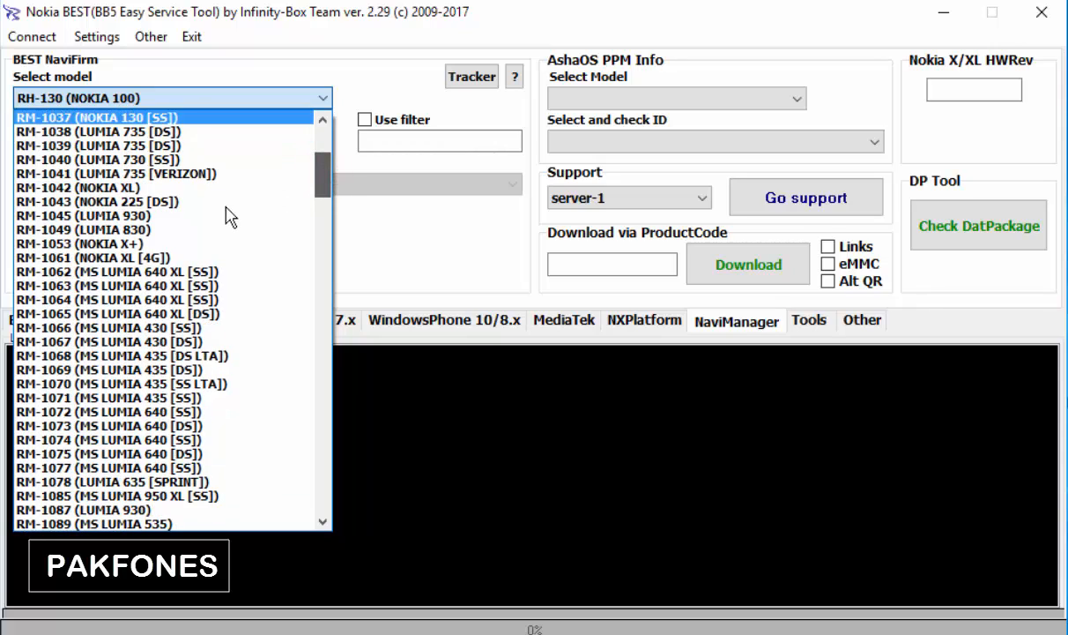
pyautogui.scroll(5, 265, 185)
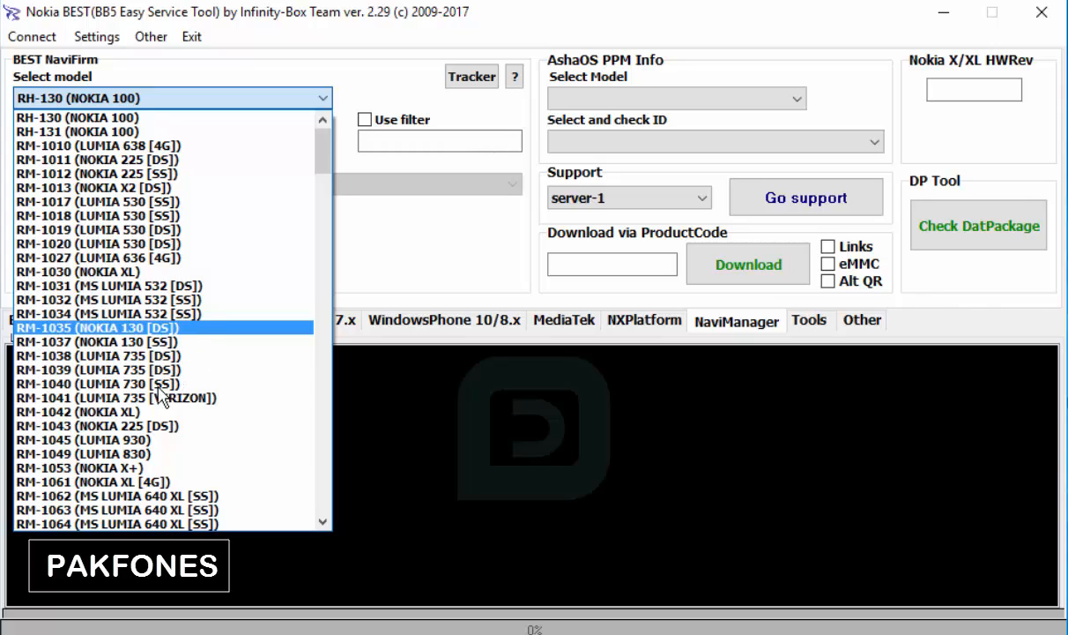
pyautogui.click(135, 329)
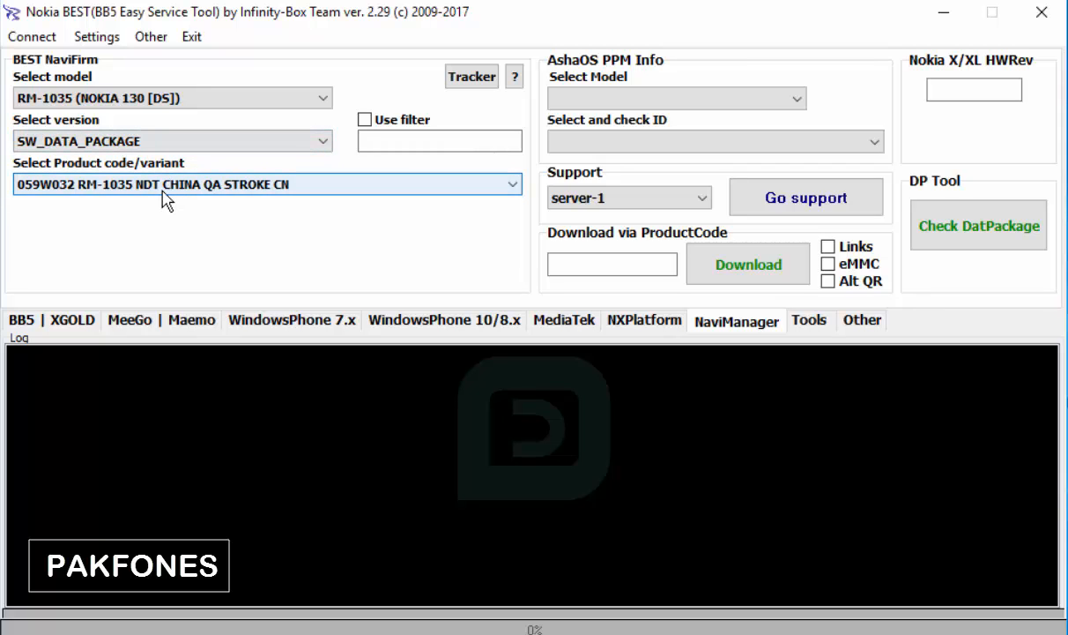
# - Filter the product codes by PK, reload version SW_DATA_PACKAGE and list the matching variants
pyautogui.click(163, 188)
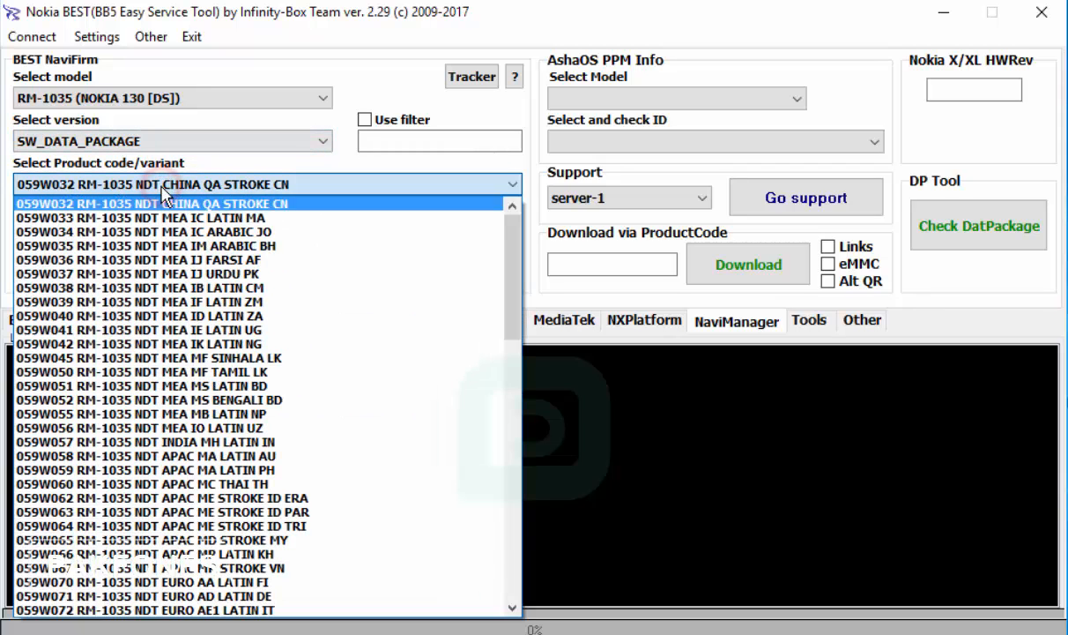
pyautogui.click(162, 187)
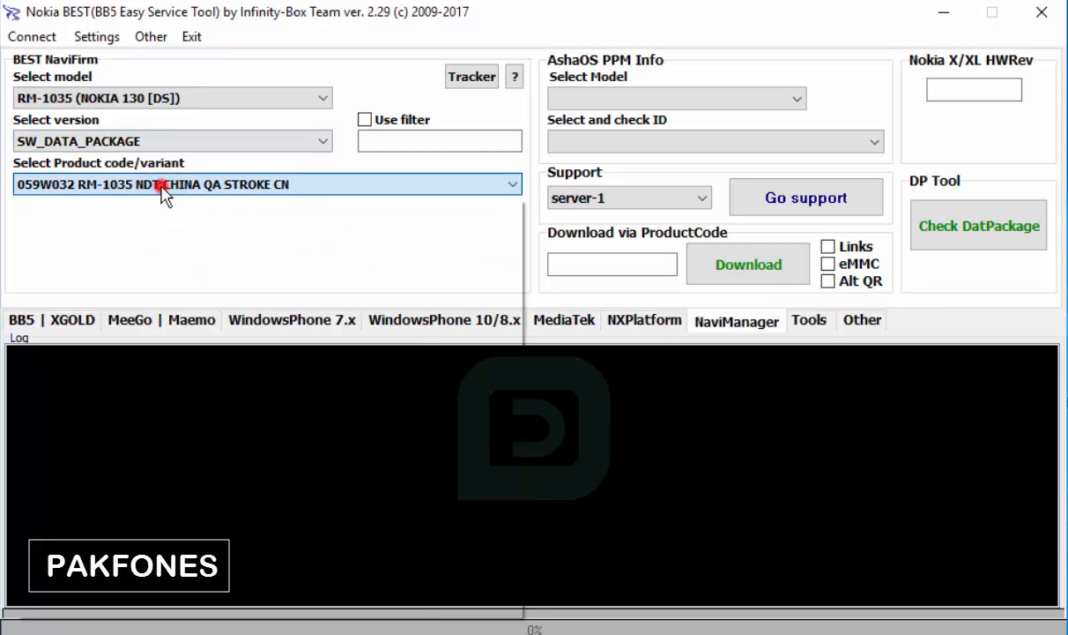
pyautogui.click(363, 122)
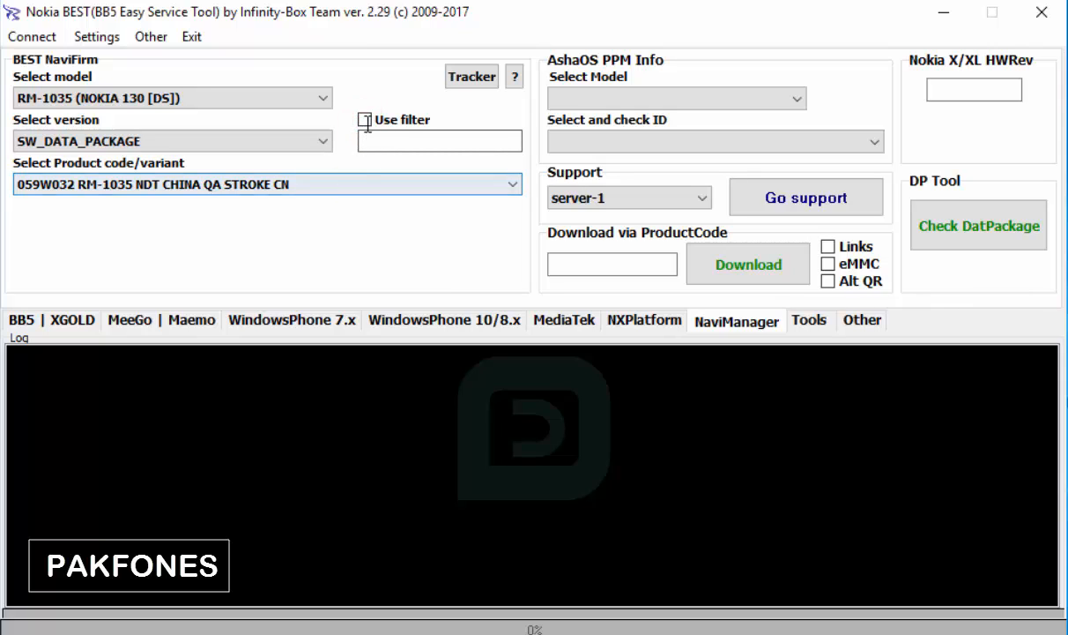
pyautogui.click(365, 120)
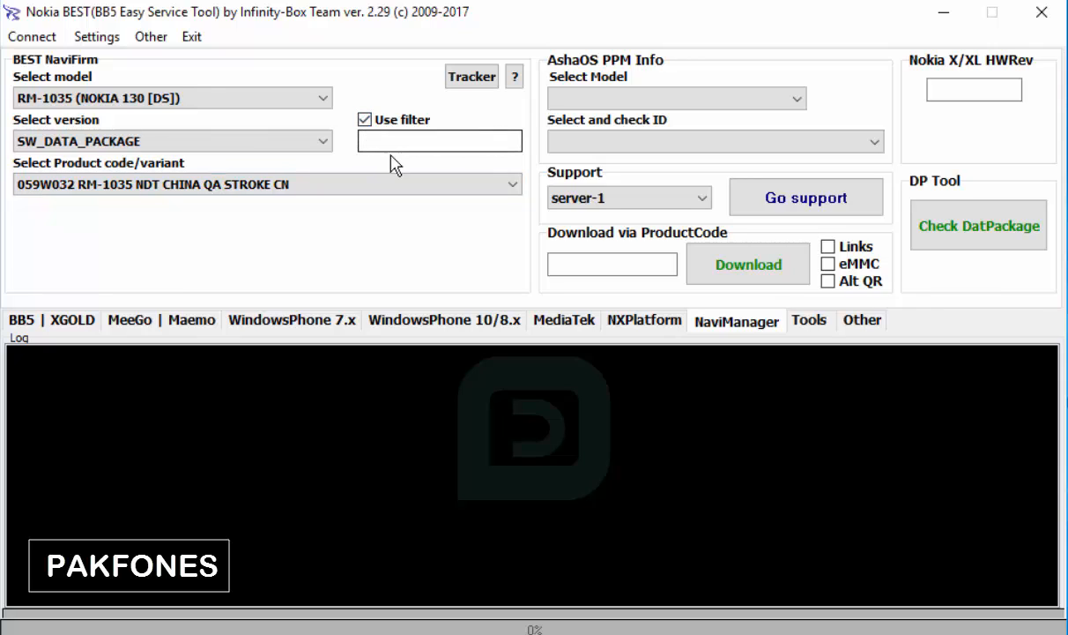
pyautogui.click(389, 141)
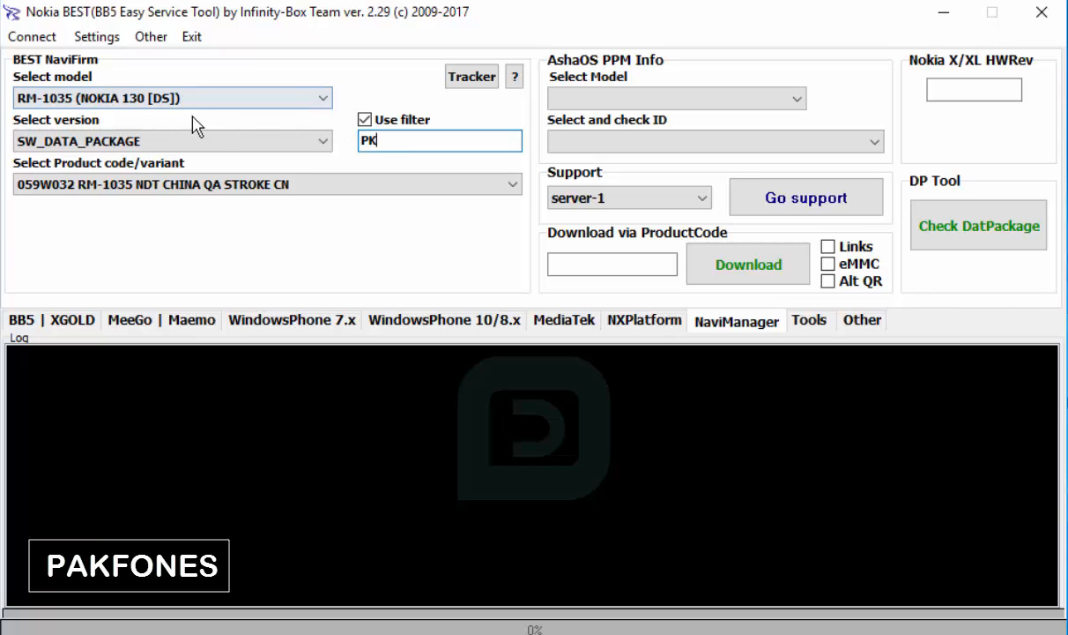
pyautogui.click(210, 141)
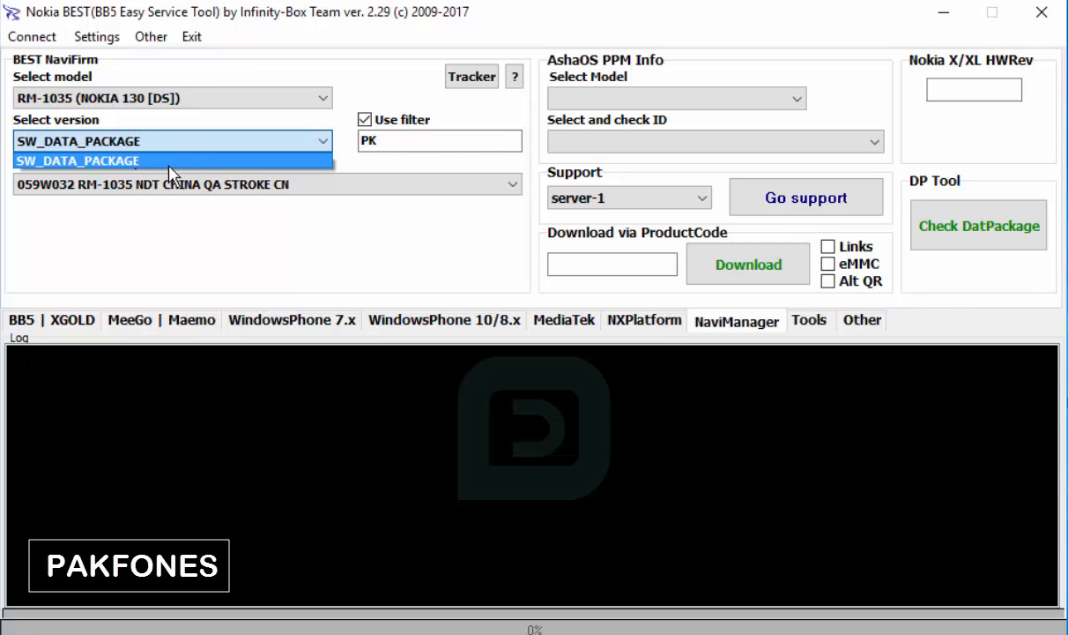
pyautogui.click(167, 162)
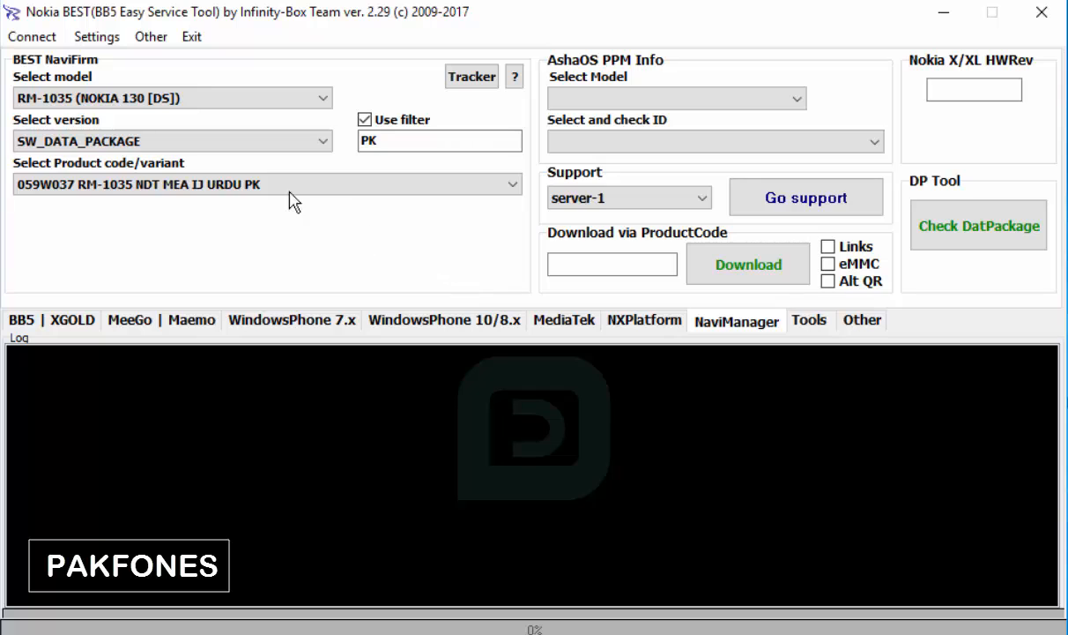
pyautogui.click(349, 189)
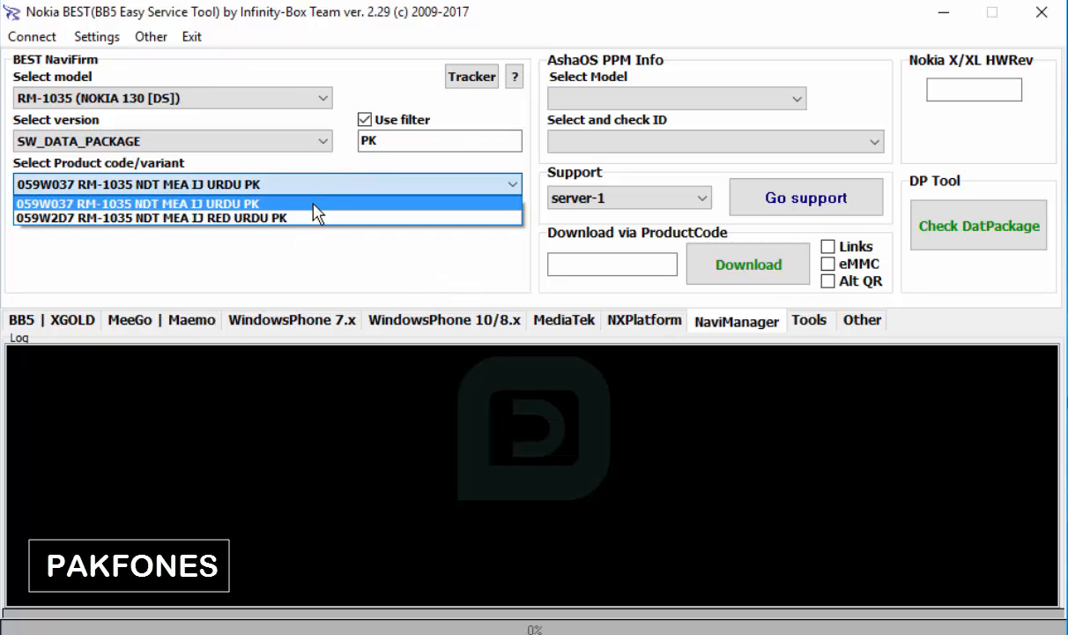
# - Turn off the product code filter, reload version SW_DATA_PACKAGE and browse the full variant list
pyautogui.click(365, 121)
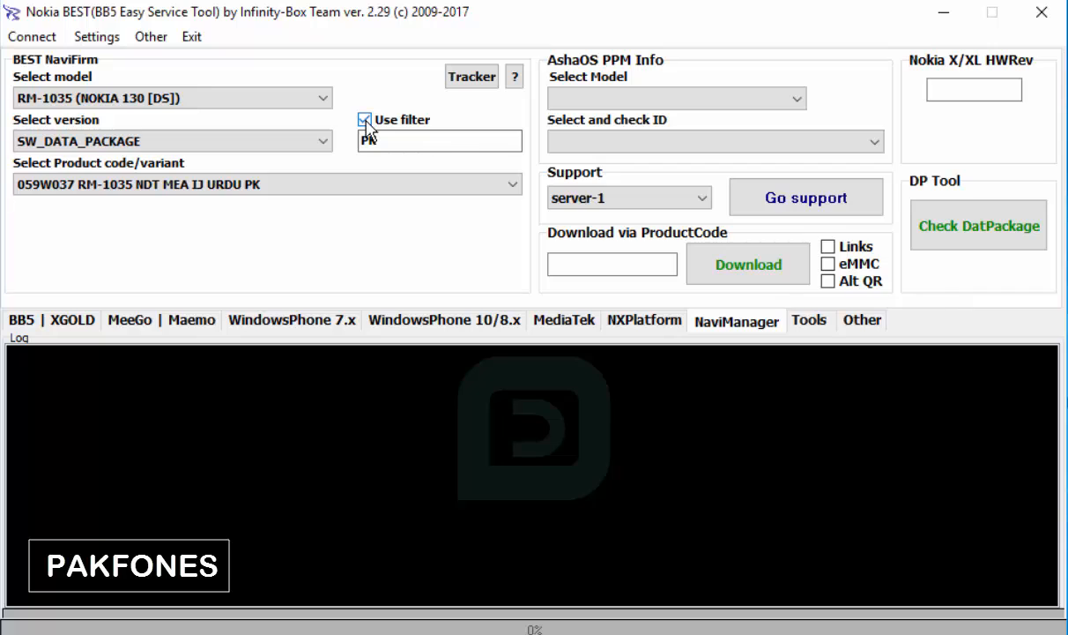
pyautogui.click(366, 121)
pyautogui.rightClick(1067, 175)
pyautogui.click(1052, 259)
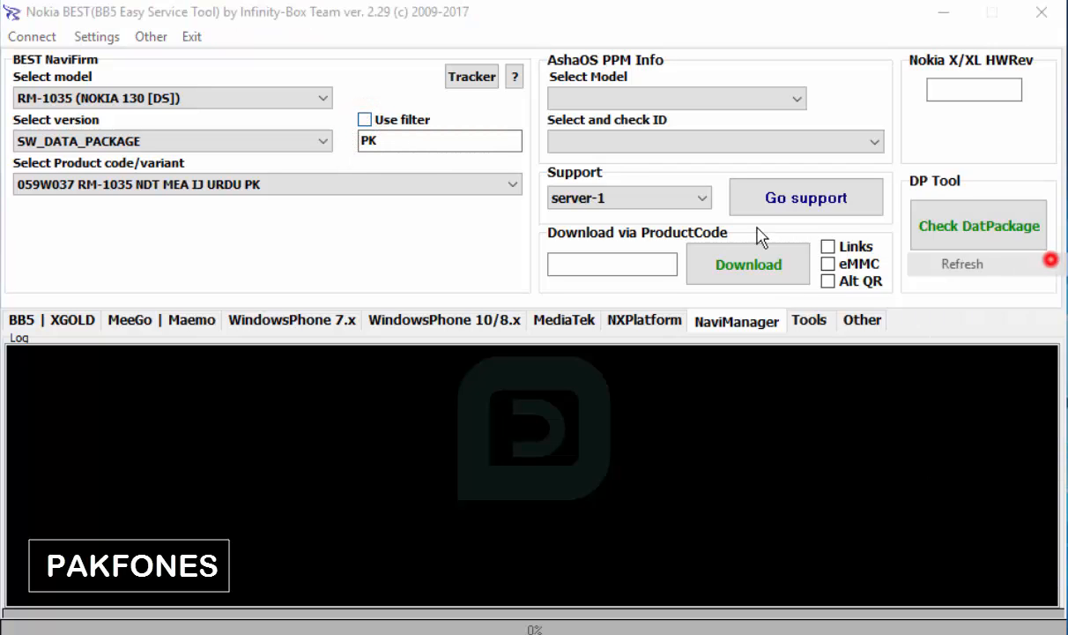
pyautogui.click(333, 186)
pyautogui.click(334, 187)
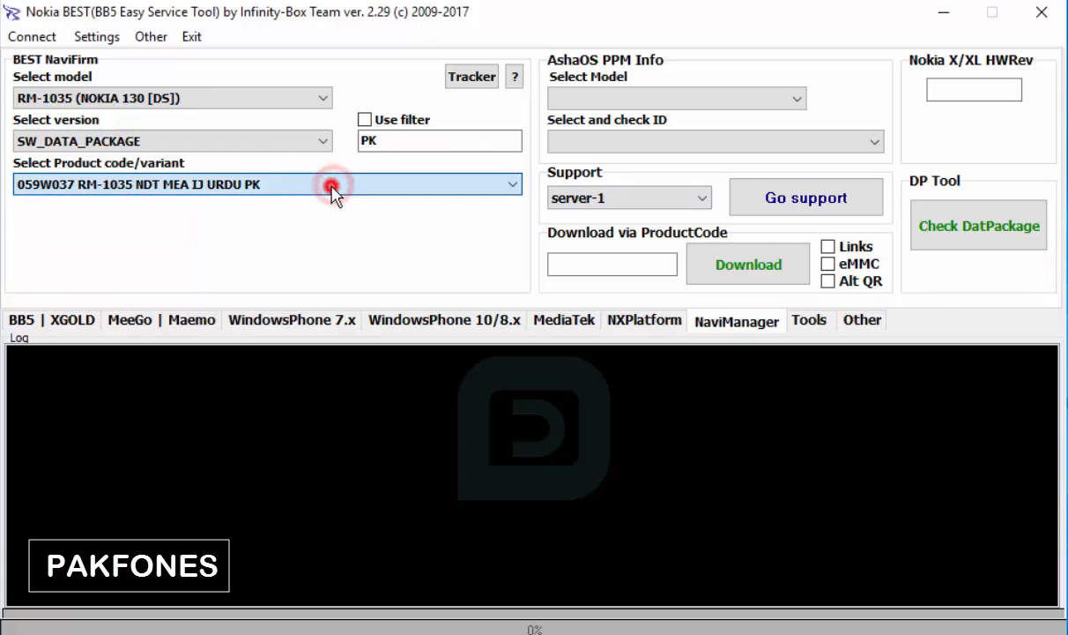
pyautogui.click(270, 139)
pyautogui.click(183, 164)
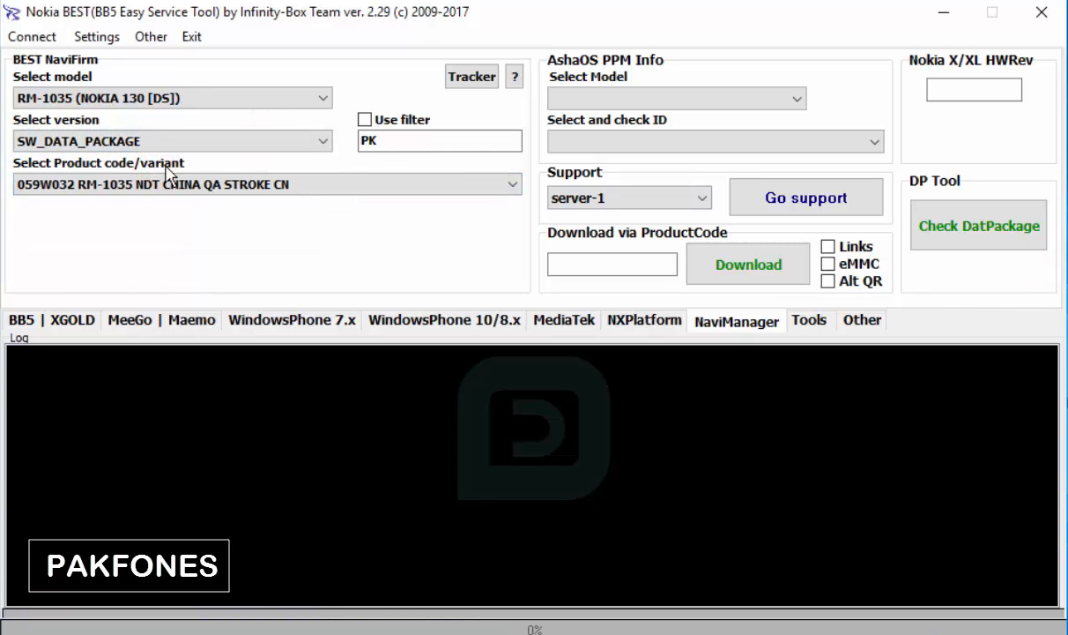
pyautogui.click(205, 183)
pyautogui.scroll(-20, 274, 341)
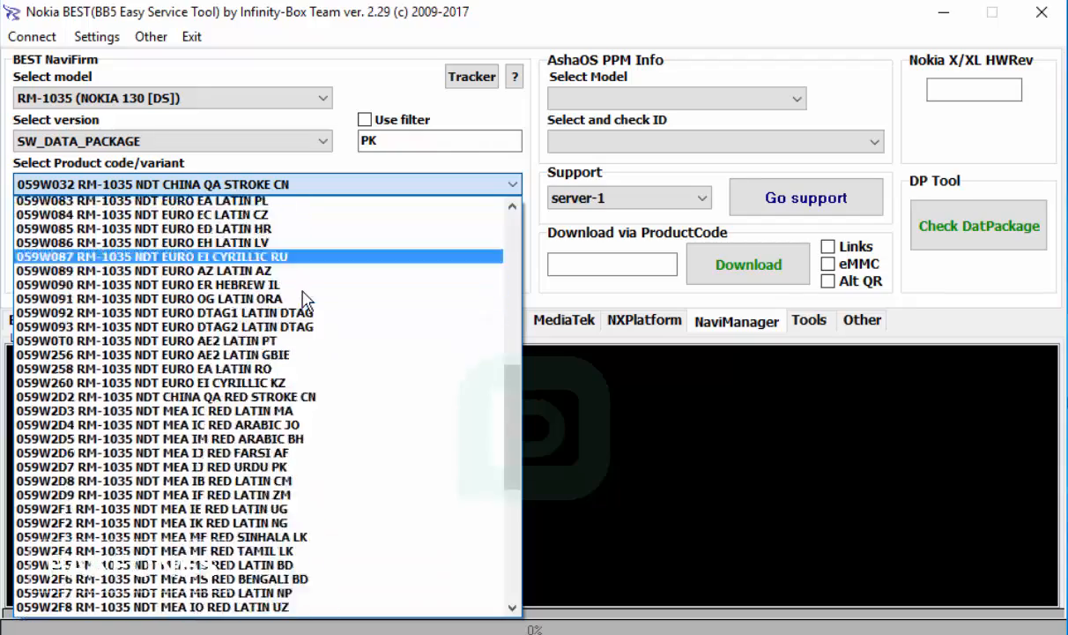
pyautogui.scroll(15, 343, 289)
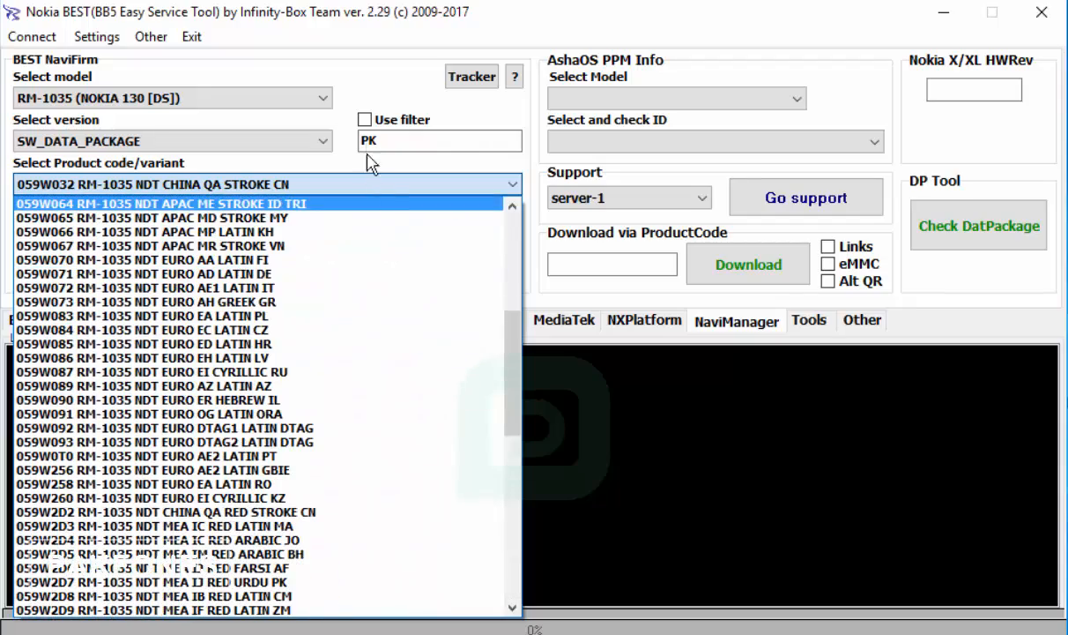
pyautogui.click(368, 120)
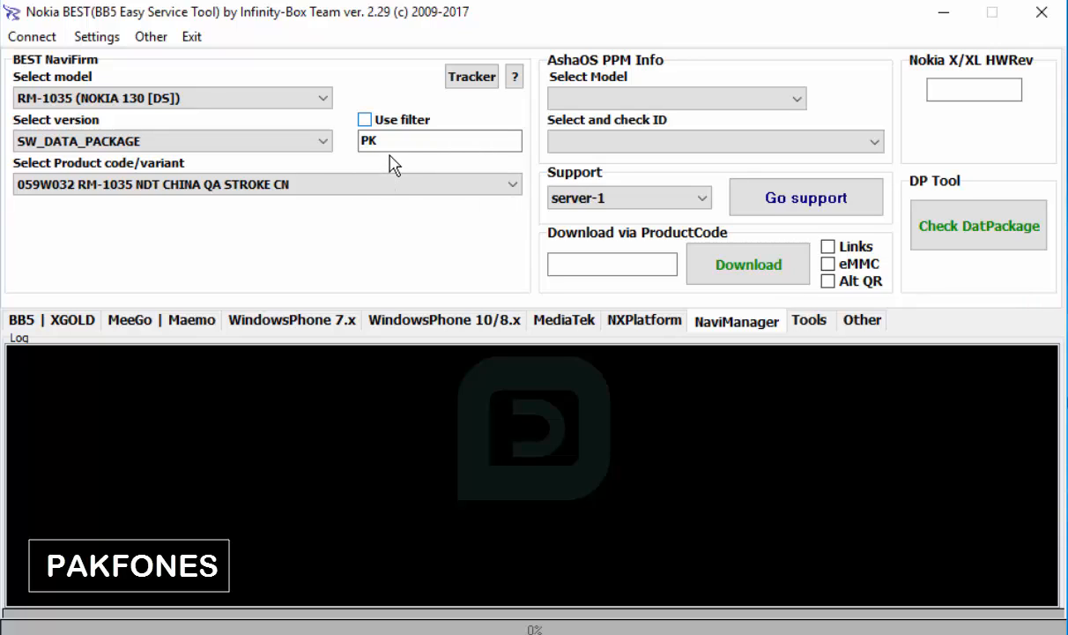
# - Enable the product code filter with ARABIC, reload version SW_DATA_PACKAGE and list the matching variants
pyautogui.click(364, 119)
pyautogui.doubleClick(376, 139)
pyautogui.write('ARABIC')
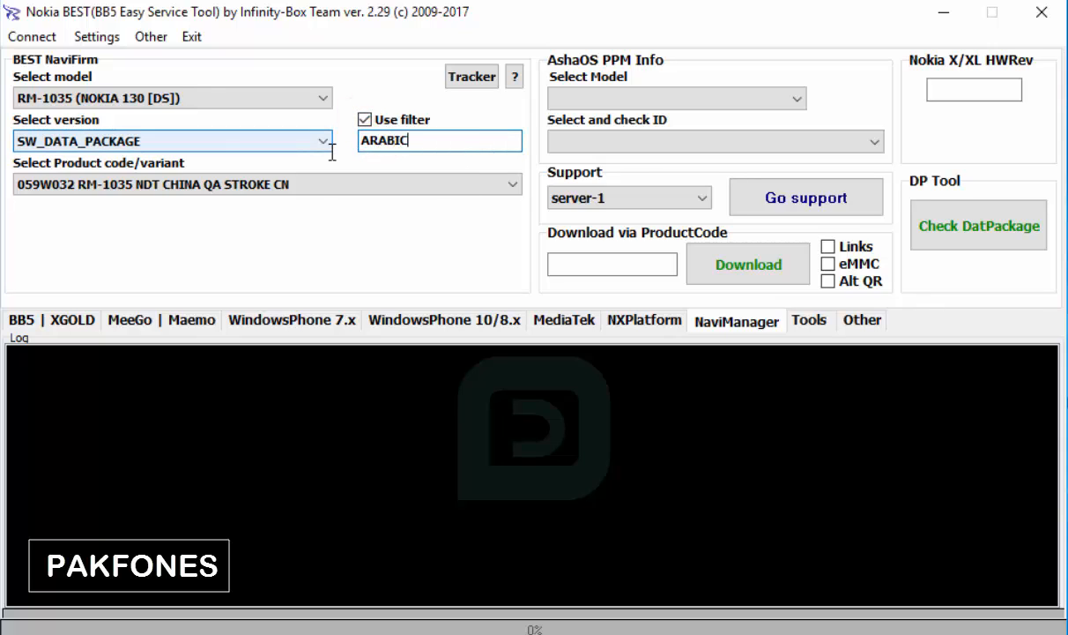
pyautogui.click(293, 184)
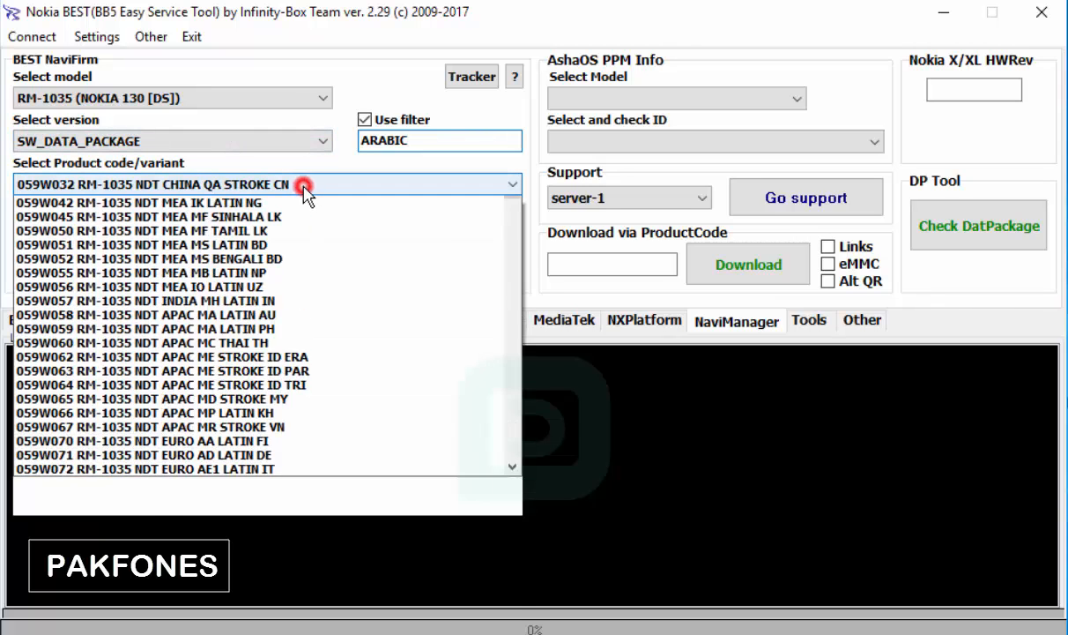
pyautogui.click(293, 184)
pyautogui.click(291, 184)
pyautogui.click(291, 184)
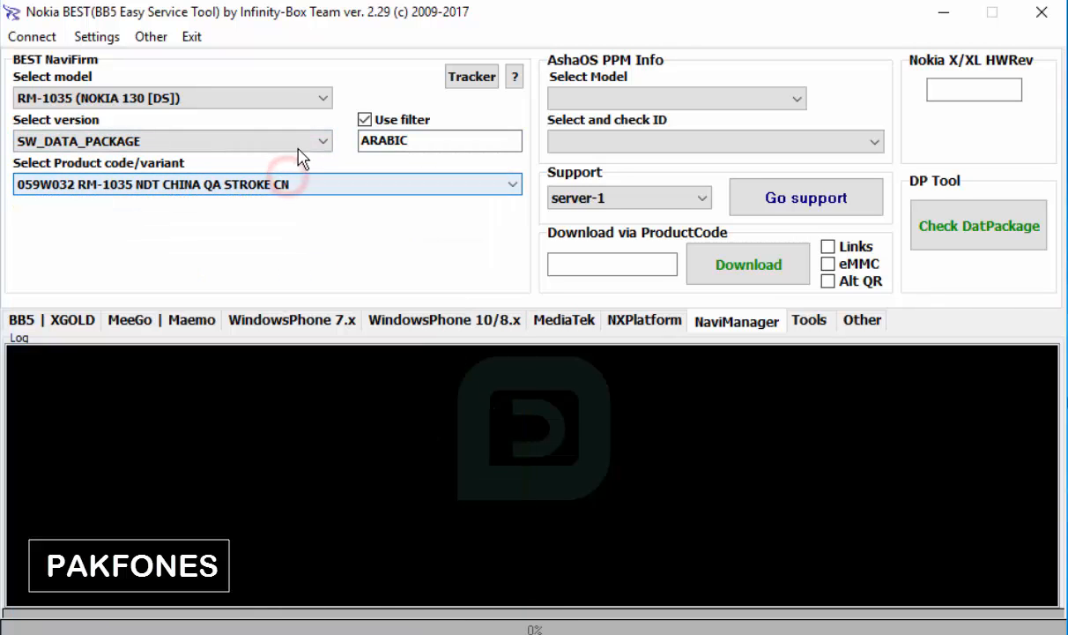
pyautogui.click(300, 140)
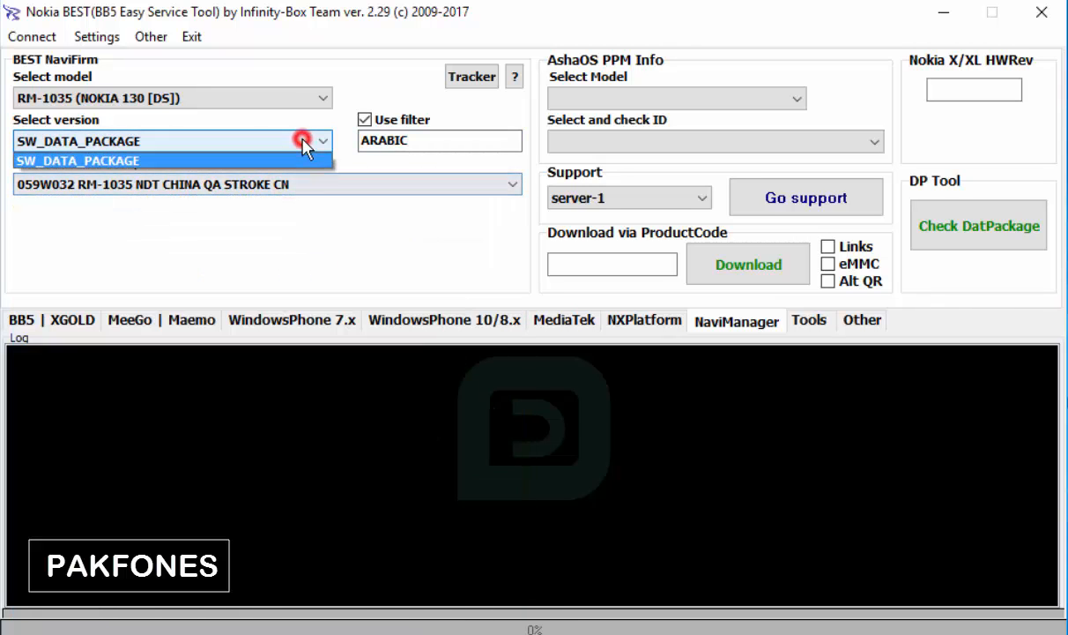
pyautogui.click(247, 165)
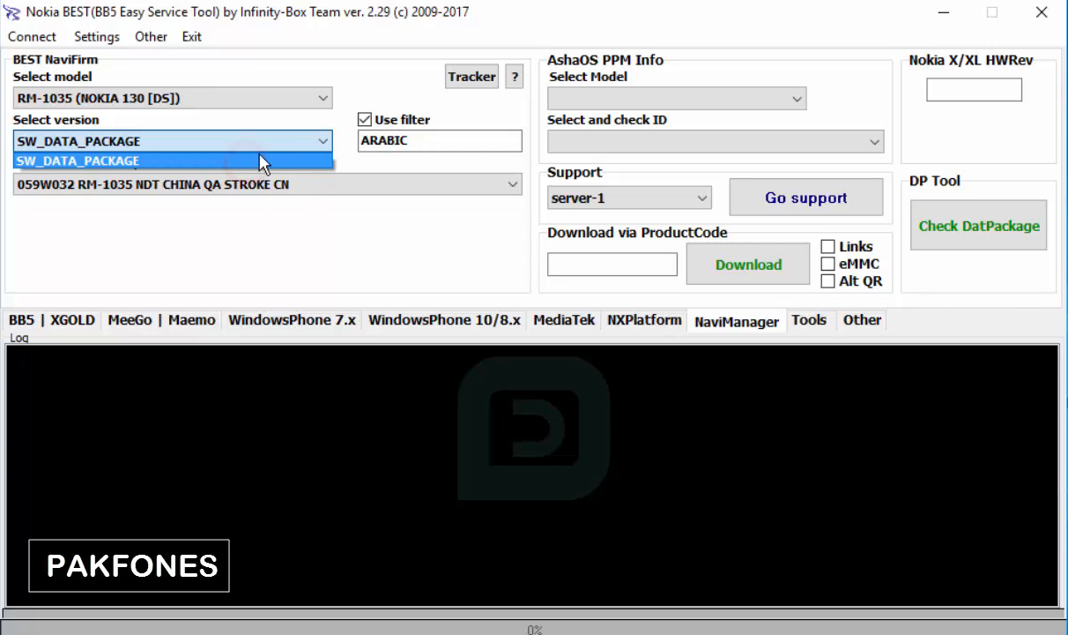
pyautogui.click(304, 162)
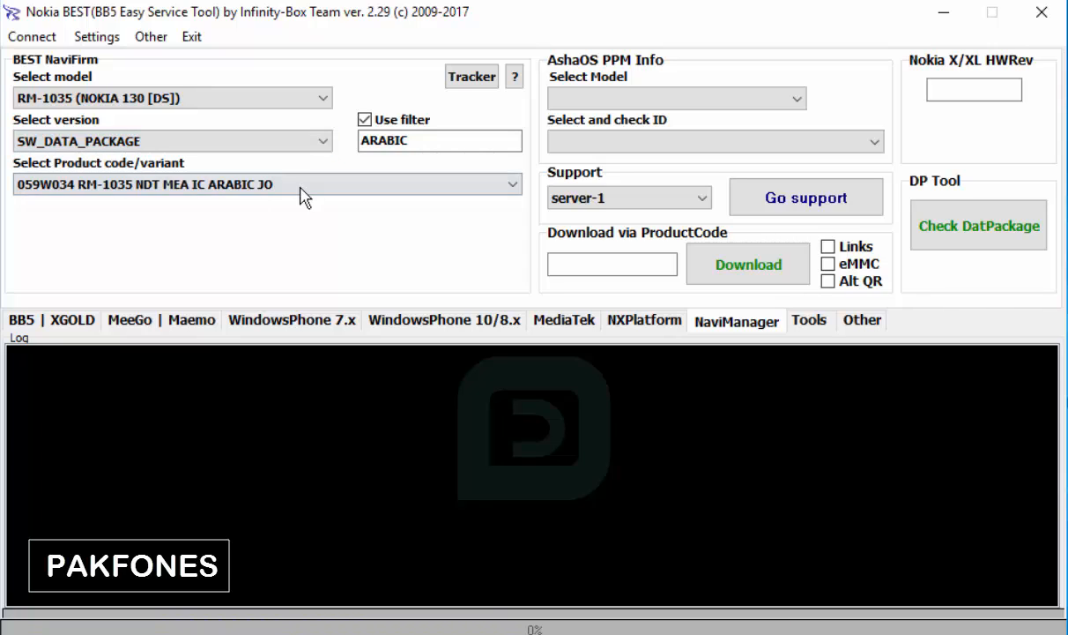
pyautogui.click(298, 187)
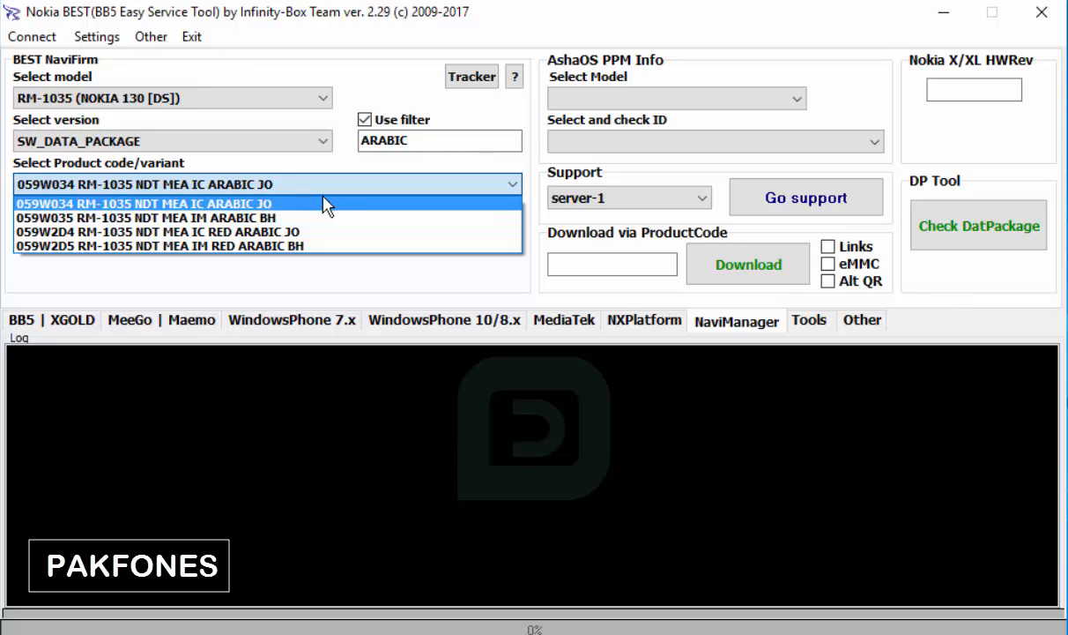
pyautogui.click(250, 166)
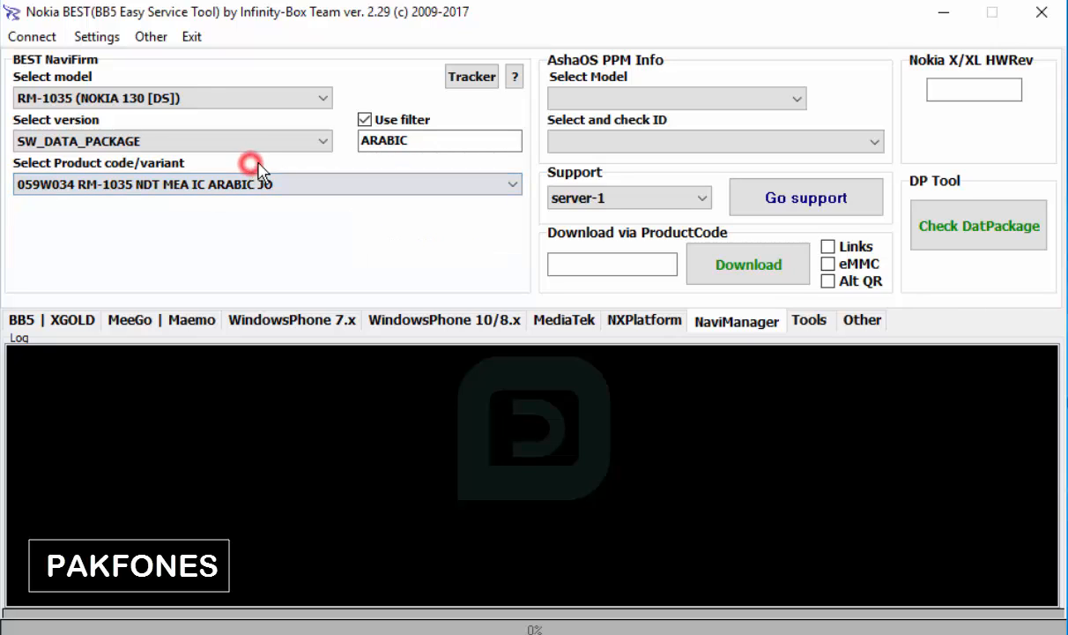
# - Change the product code filter to URDU, reload version SW_DATA_PACKAGE and list the matching variants
pyautogui.click(417, 147)
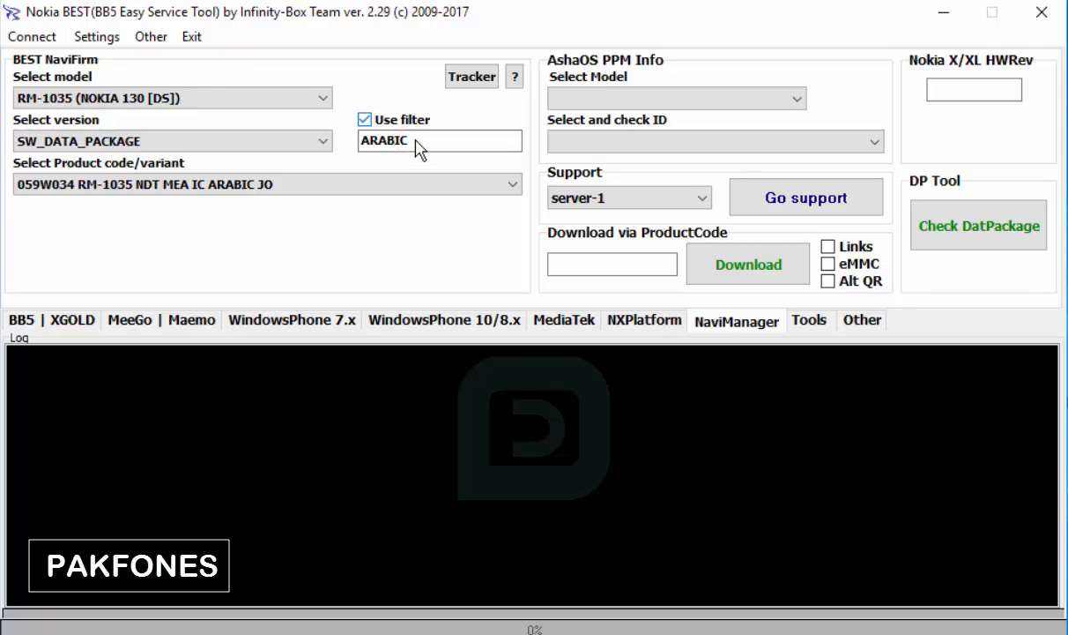
pyautogui.click(409, 142)
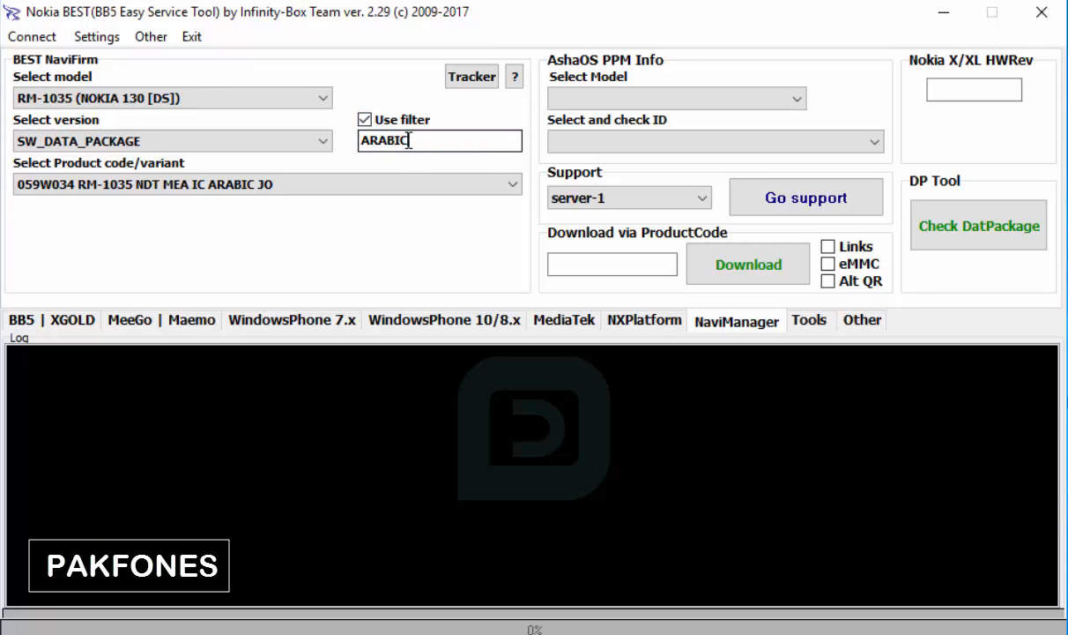
pyautogui.doubleClick(411, 141)
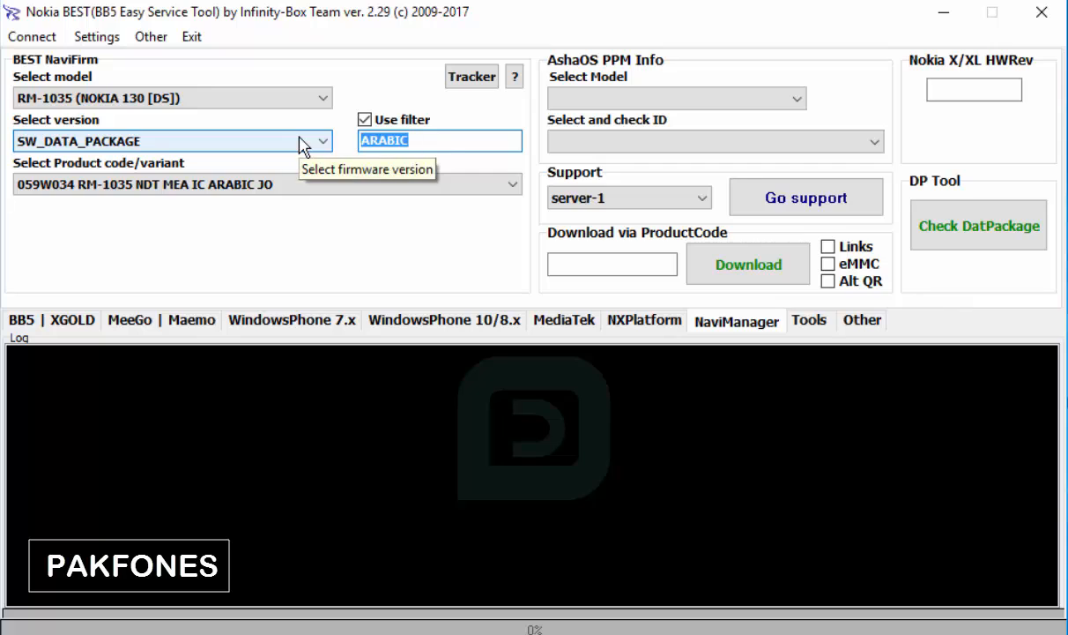
pyautogui.write('URDU')
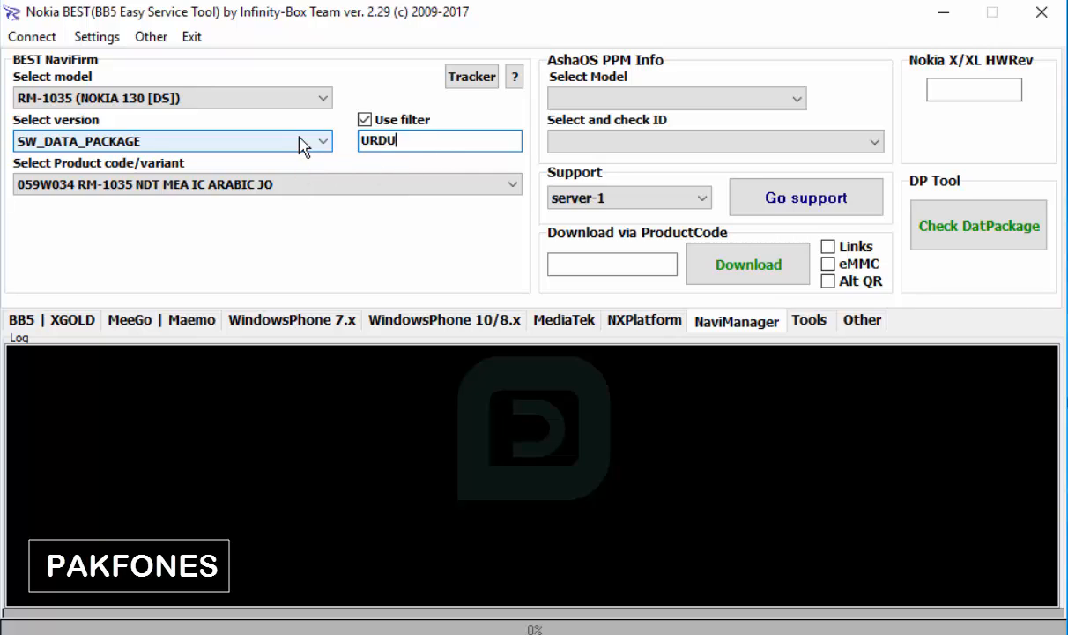
pyautogui.click(191, 143)
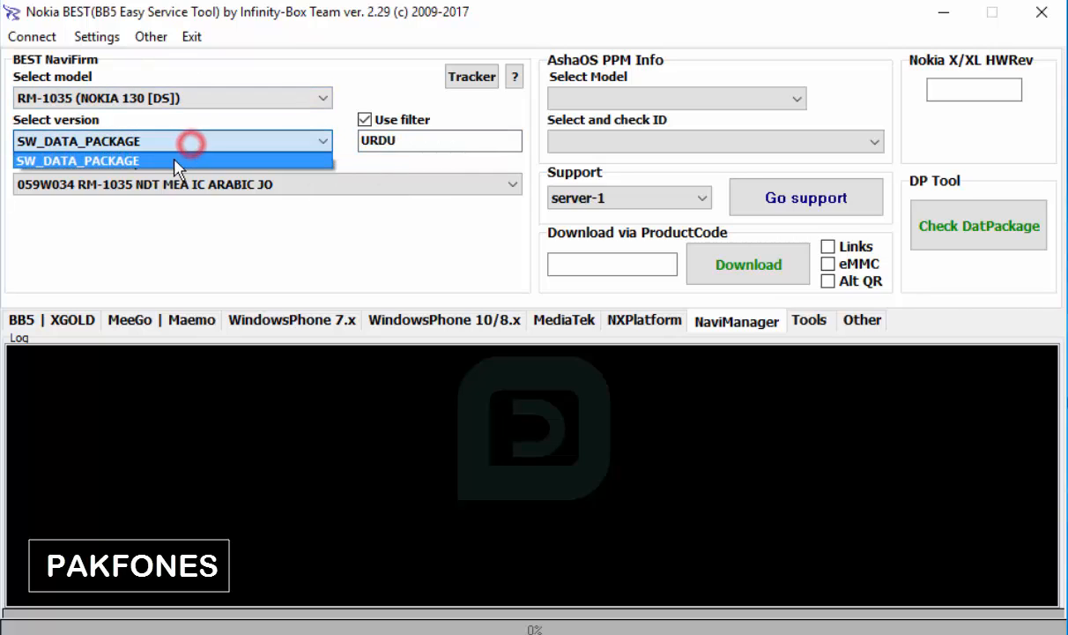
pyautogui.click(175, 162)
pyautogui.click(205, 185)
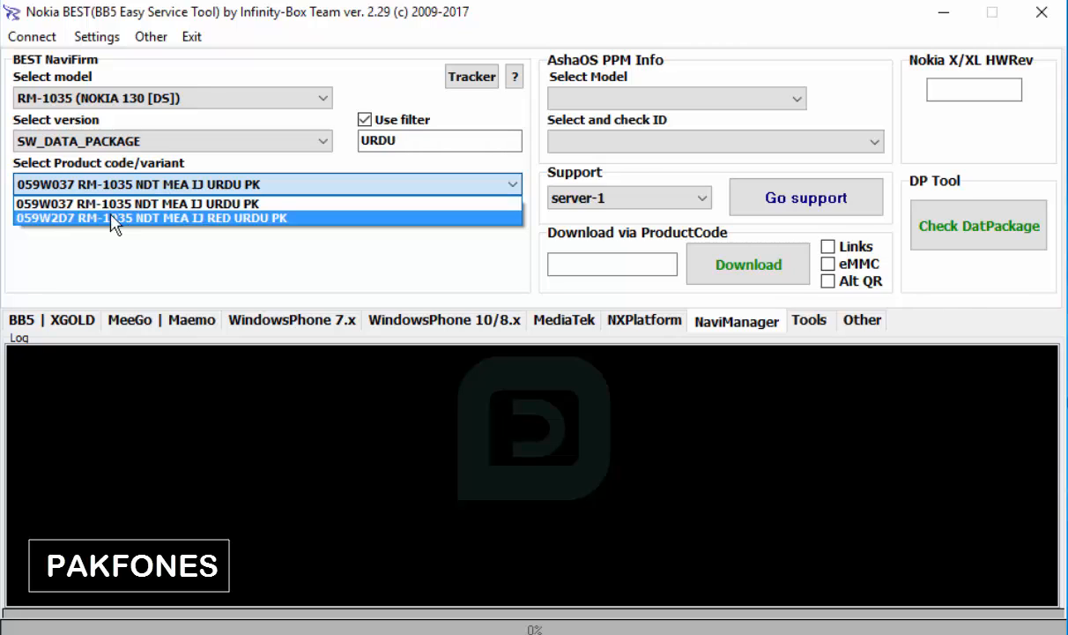
# - Choose variant 059W037 RM-1035 NDT MEA IJ URDU PK from the product codes matching the URDU filter
pyautogui.click(148, 139)
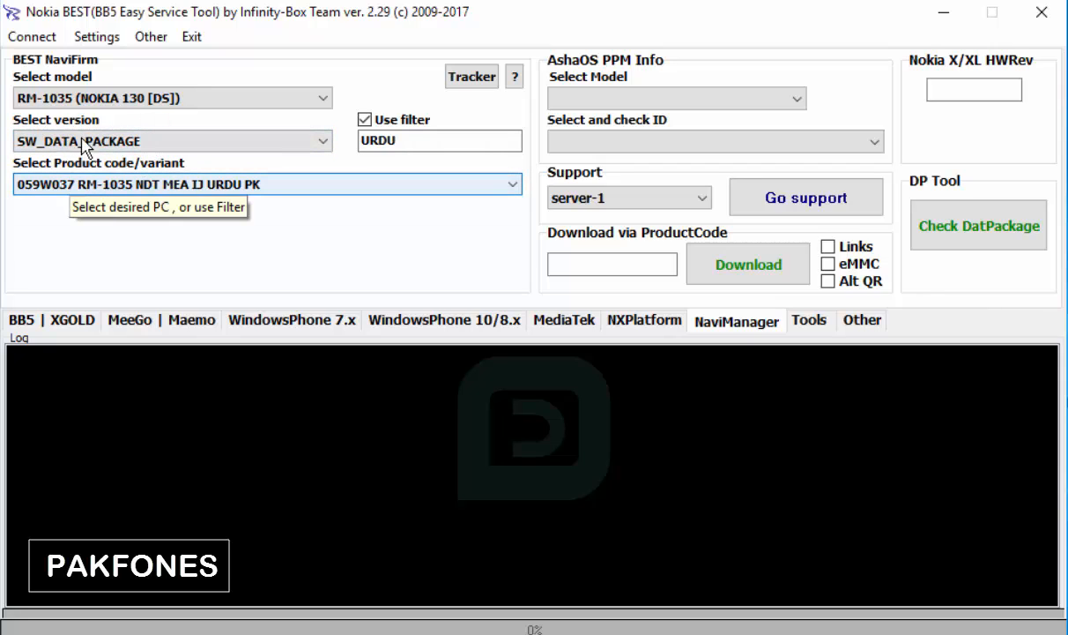
pyautogui.click(121, 182)
pyautogui.click(122, 187)
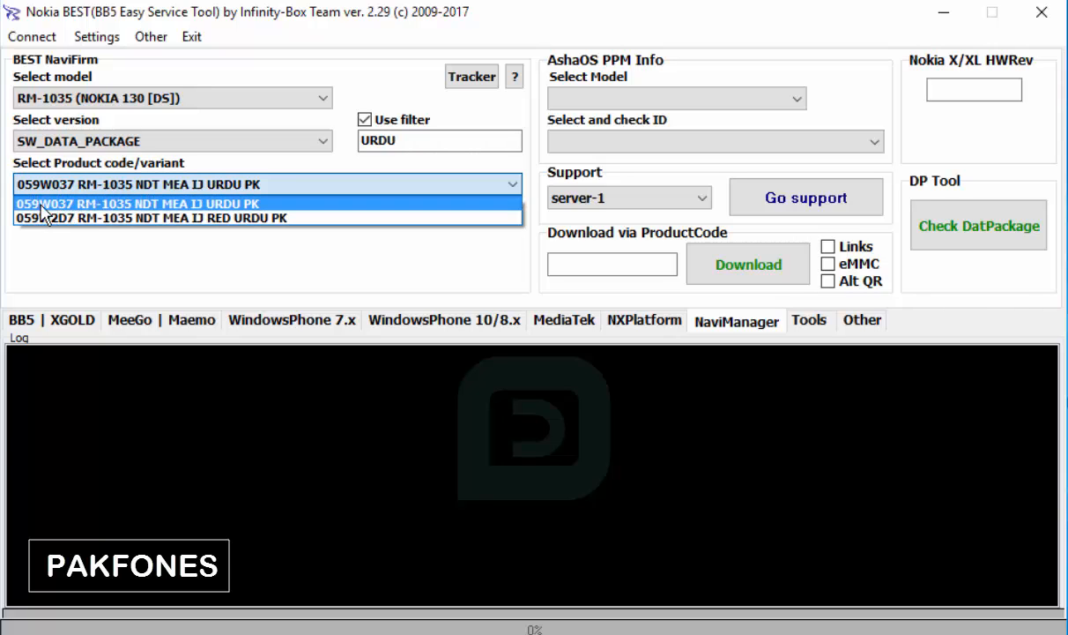
pyautogui.click(129, 203)
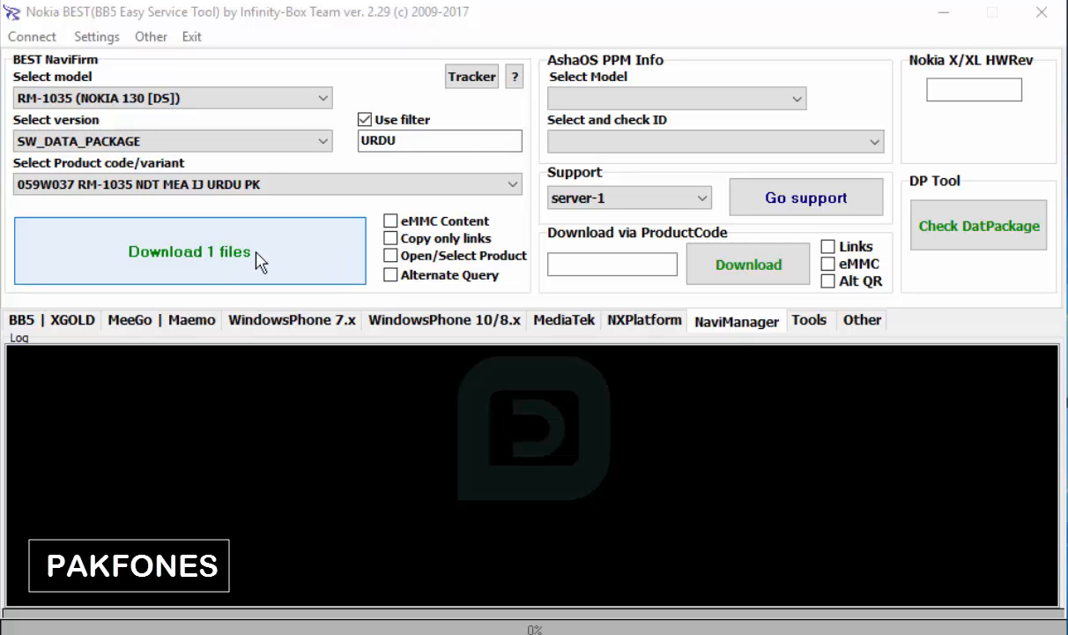
# - Change the active DataPackage directory to the root of the Secure Digital storage device (D:)
pyautogui.click(107, 40)
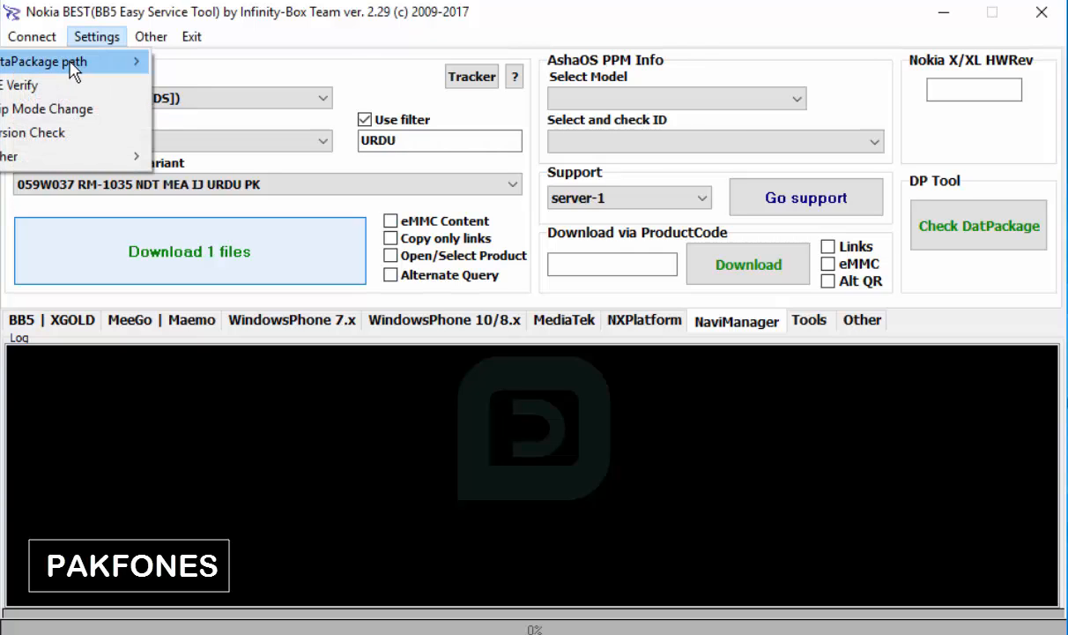
pyautogui.moveTo(73, 71)
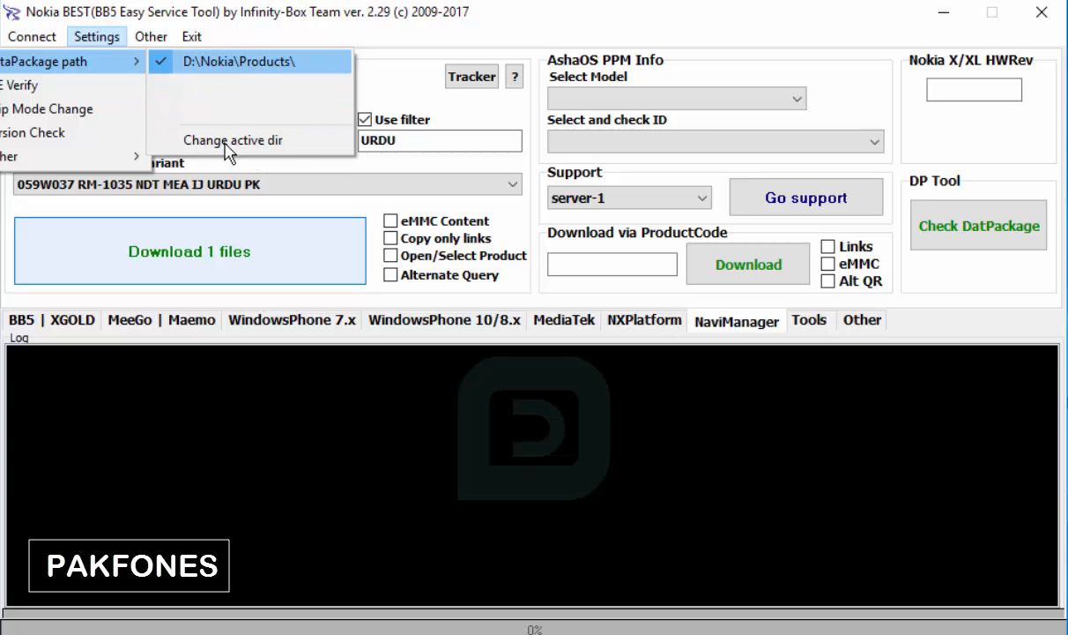
pyautogui.click(280, 146)
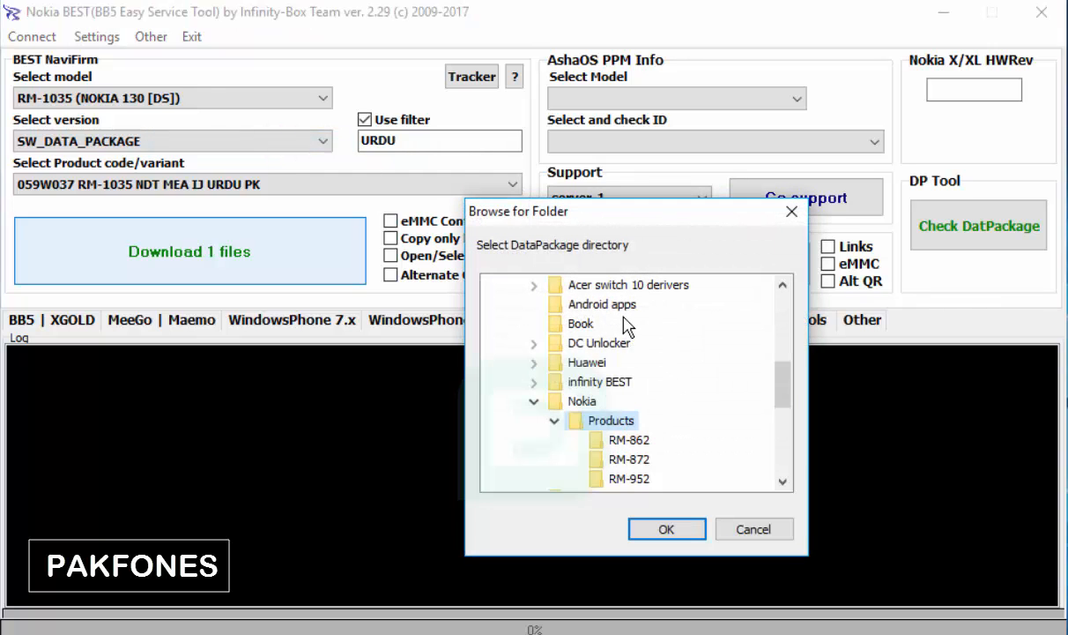
pyautogui.scroll(8, 683, 335)
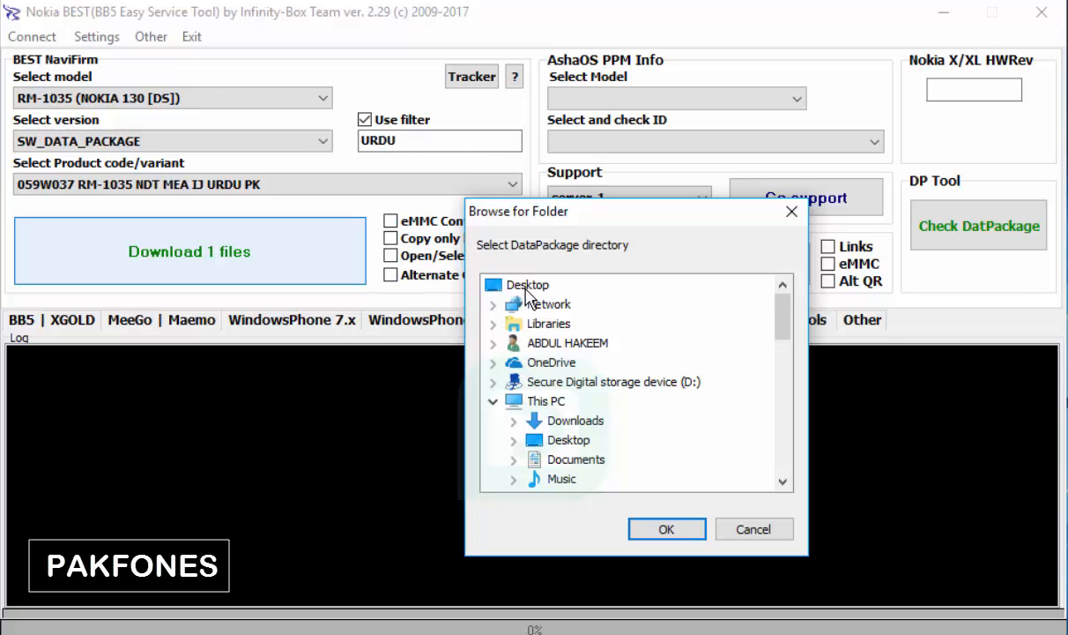
pyautogui.click(527, 289)
pyautogui.click(526, 289)
pyautogui.click(654, 383)
pyautogui.scroll(-4, 737, 397)
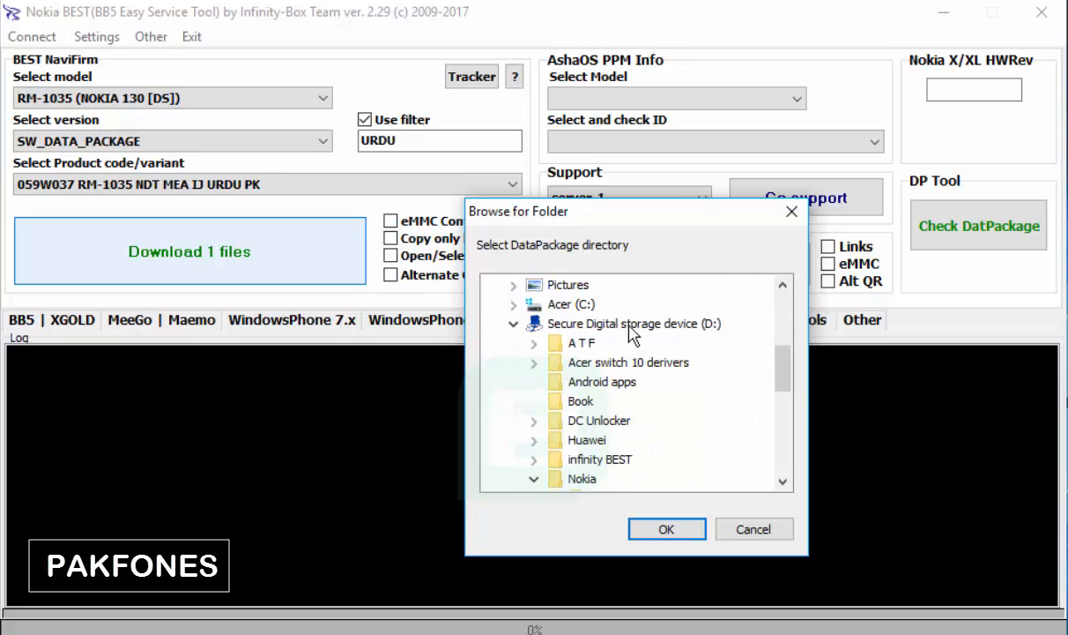
pyautogui.scroll(-8, 633, 333)
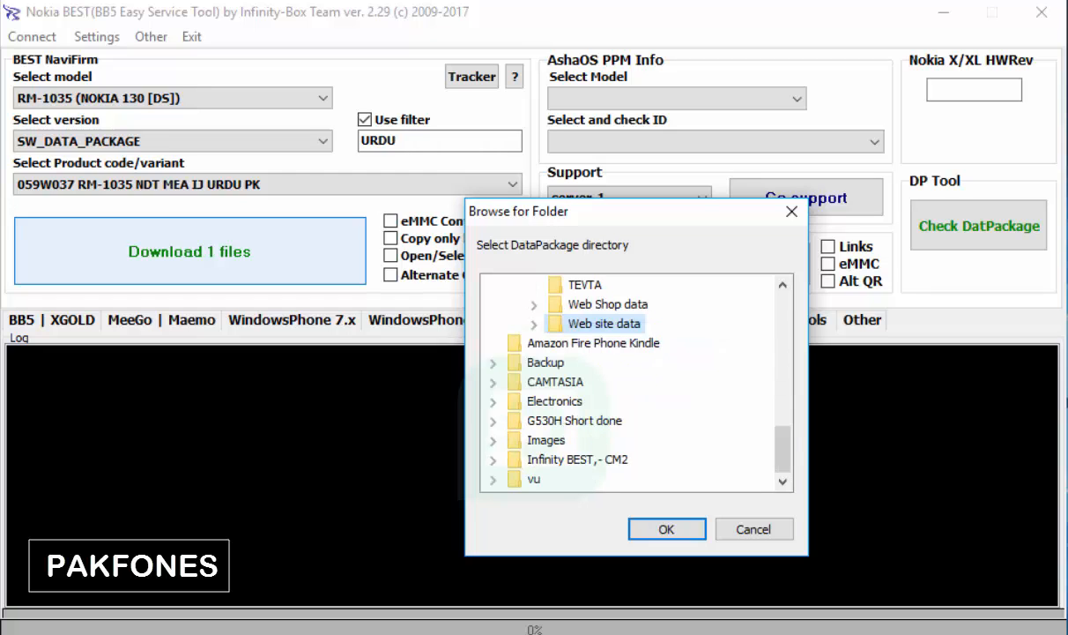
pyautogui.scroll(10, 666, 411)
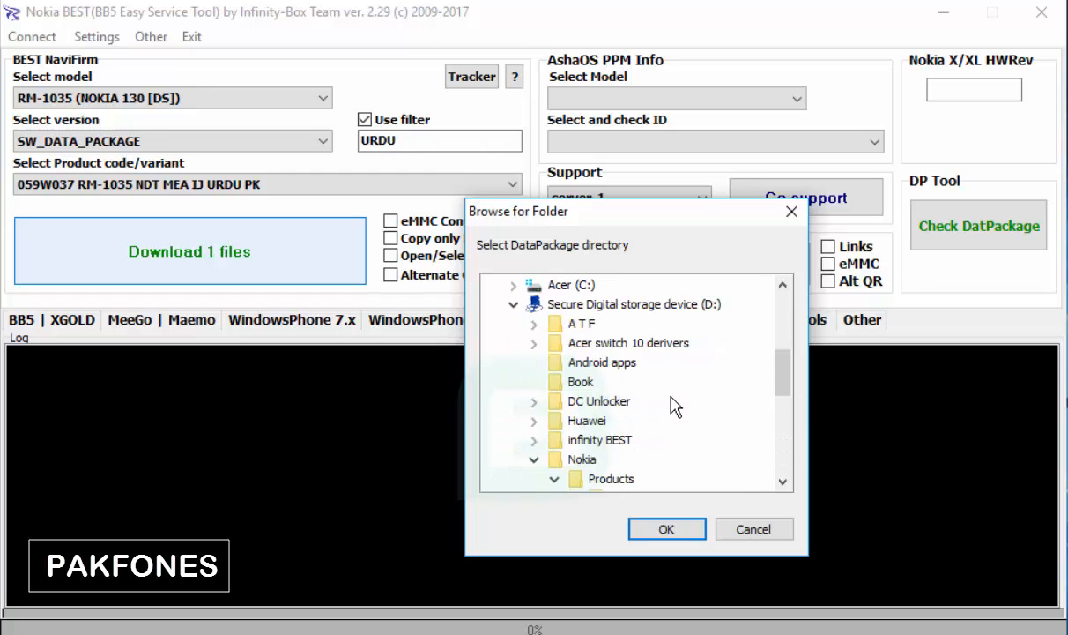
pyautogui.scroll(-2, 676, 406)
pyautogui.click(643, 361)
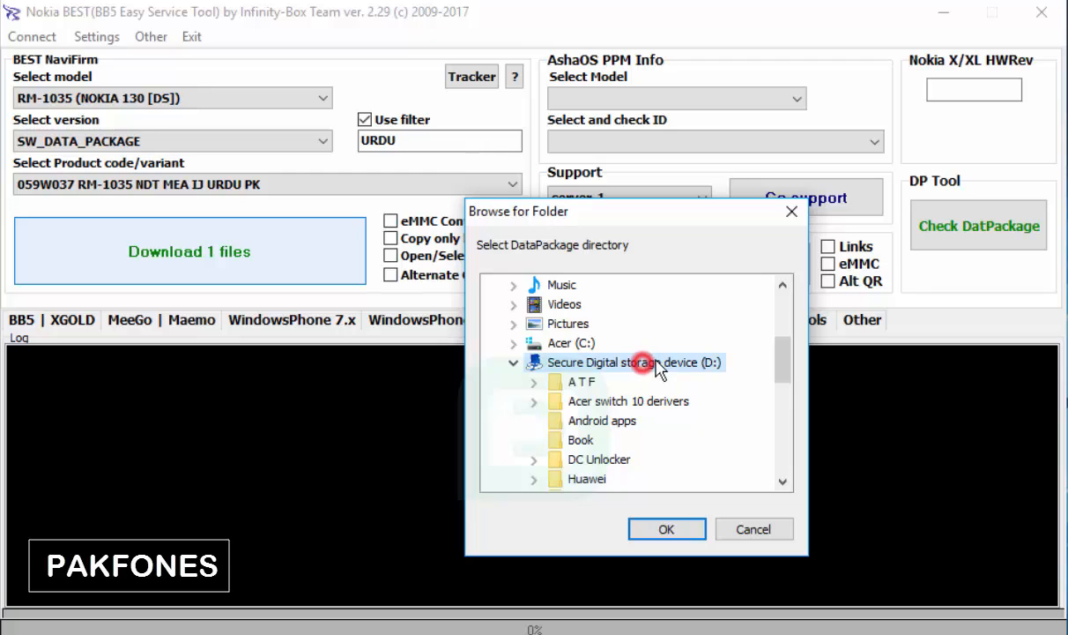
pyautogui.click(666, 530)
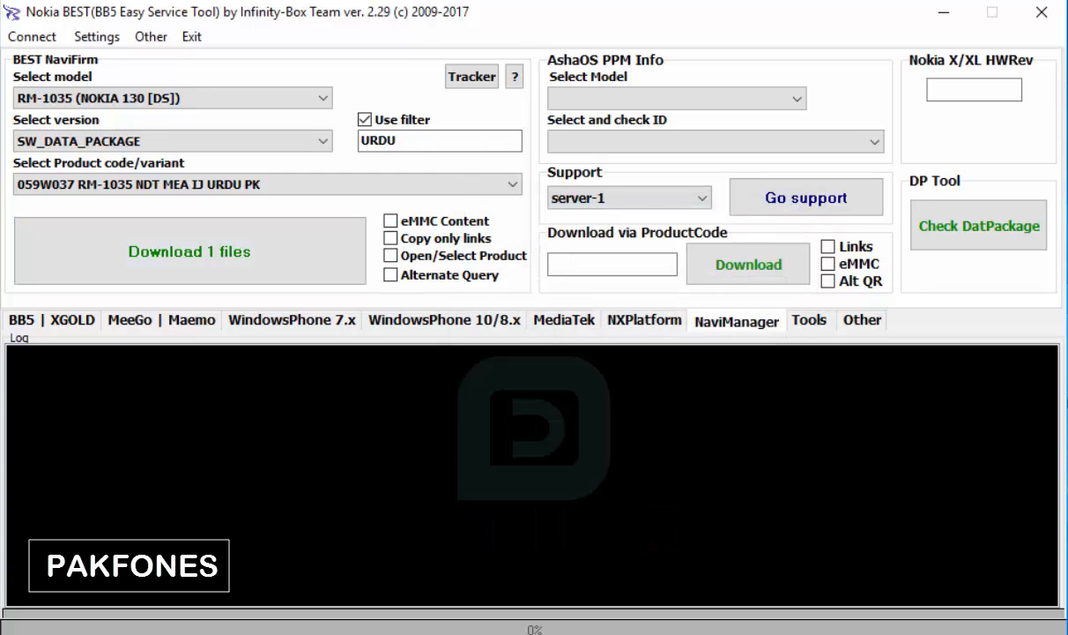
# - Set the active DataPackage directory to the Products folder inside Nokia on drive D:
pyautogui.click(96, 36)
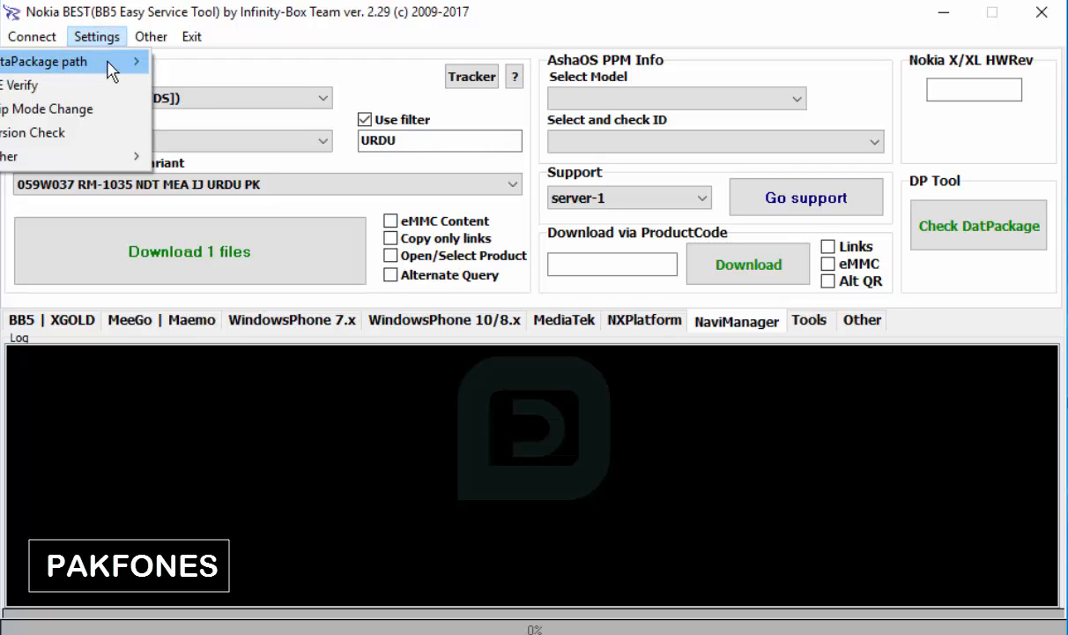
pyautogui.moveTo(112, 70)
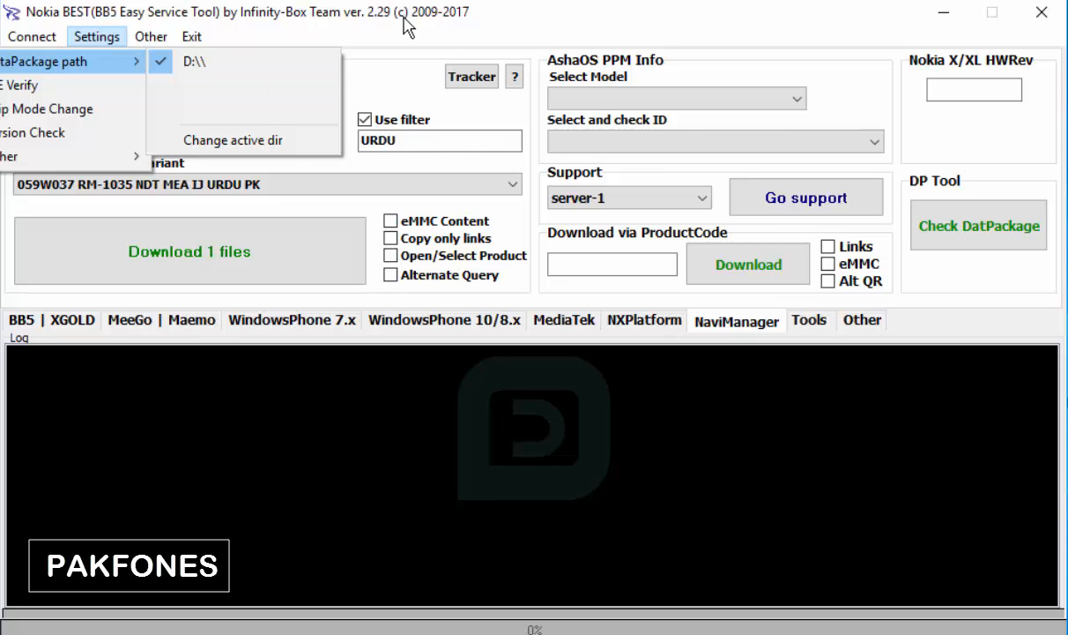
pyautogui.click(233, 139)
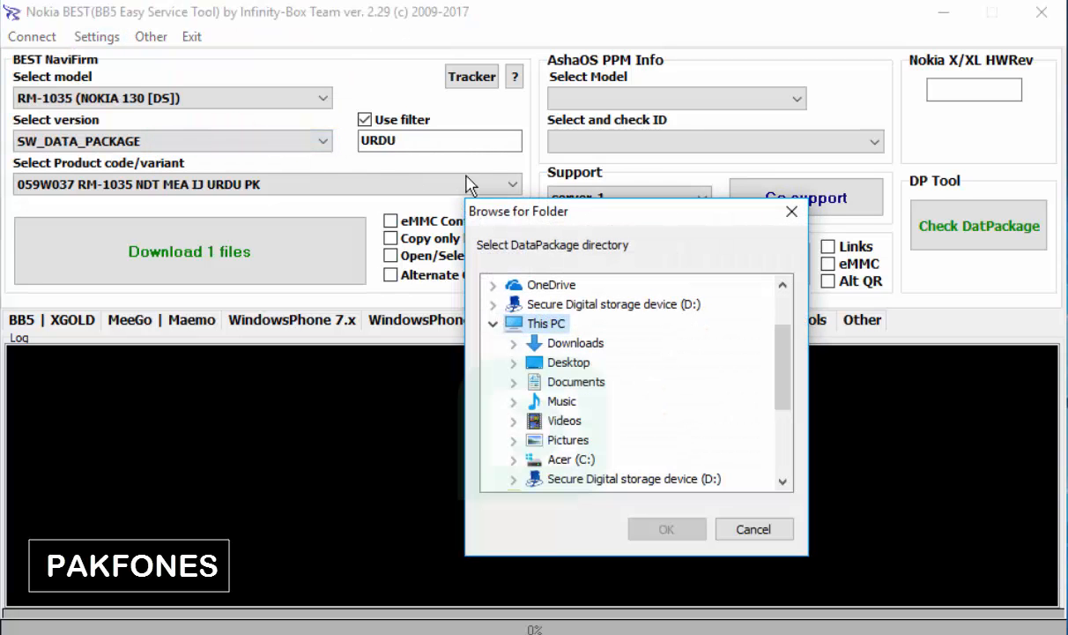
pyautogui.scroll(-2, 674, 382)
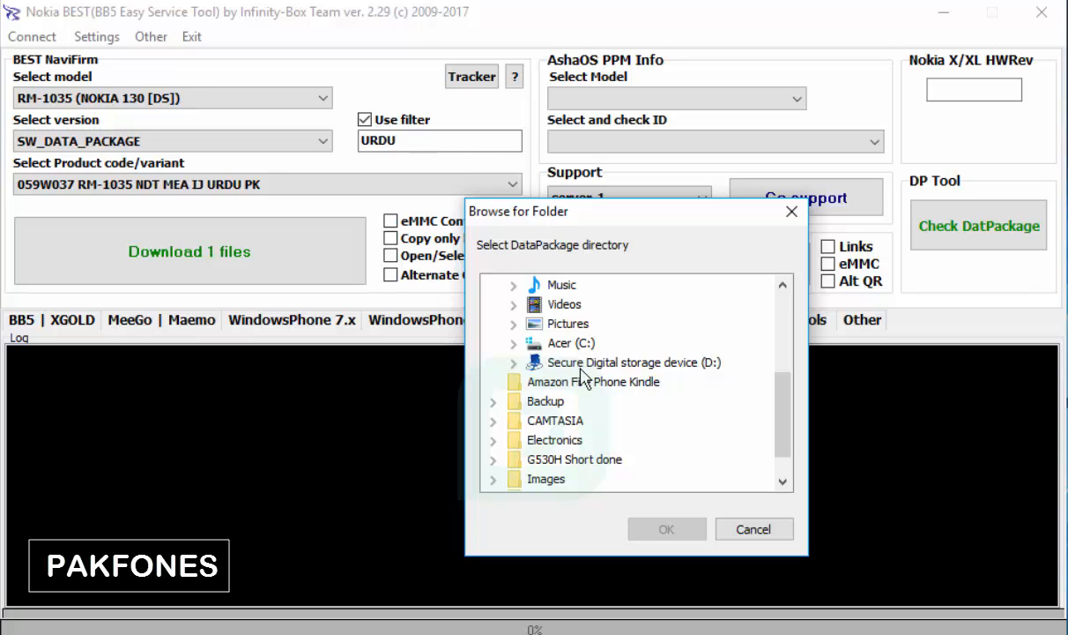
pyautogui.click(515, 367)
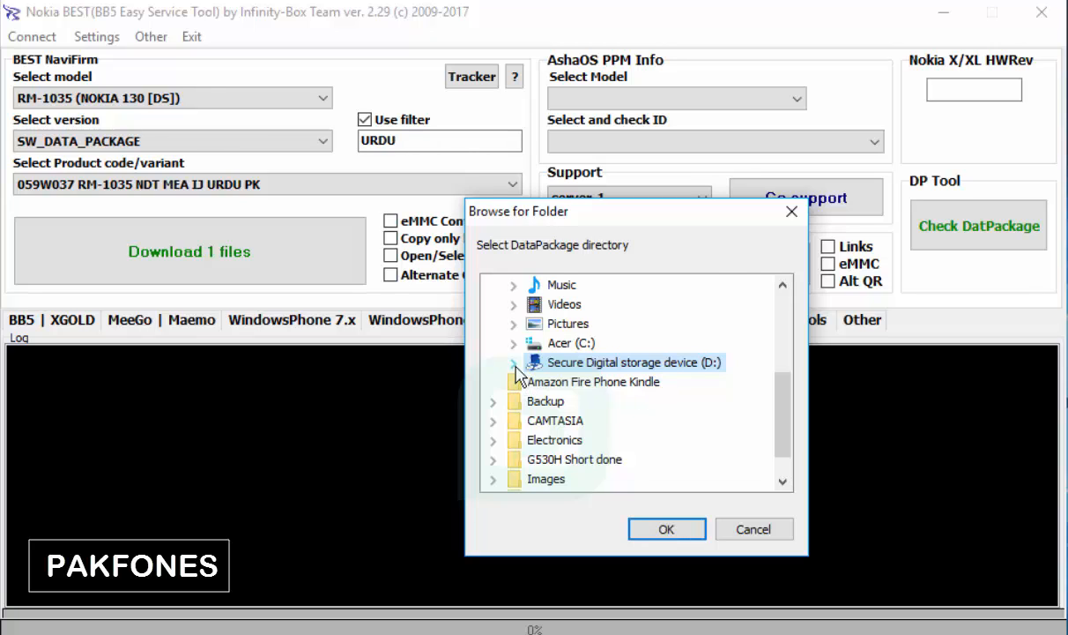
pyautogui.click(515, 364)
pyautogui.scroll(-3, 652, 384)
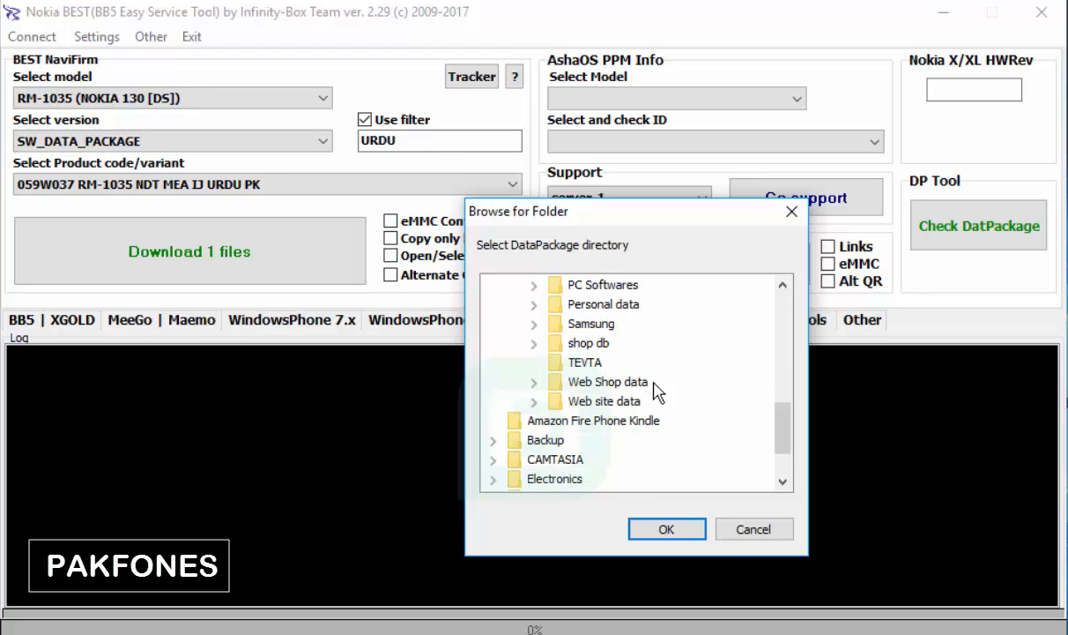
pyautogui.scroll(4, 665, 386)
pyautogui.scroll(-2, 668, 386)
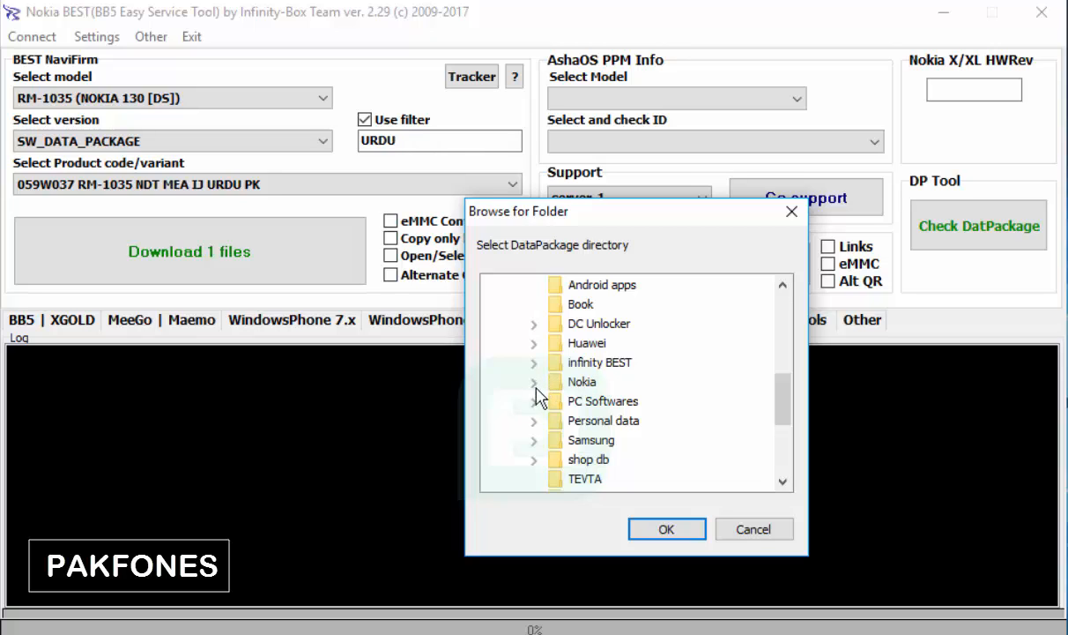
pyautogui.rightClick(1067, 389)
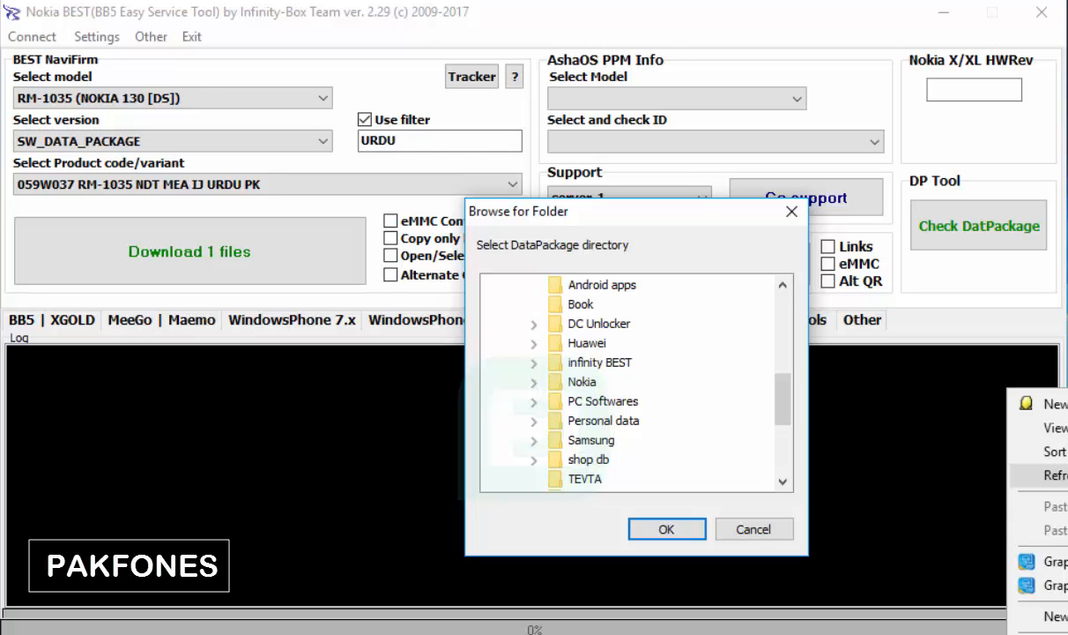
pyautogui.click(1058, 475)
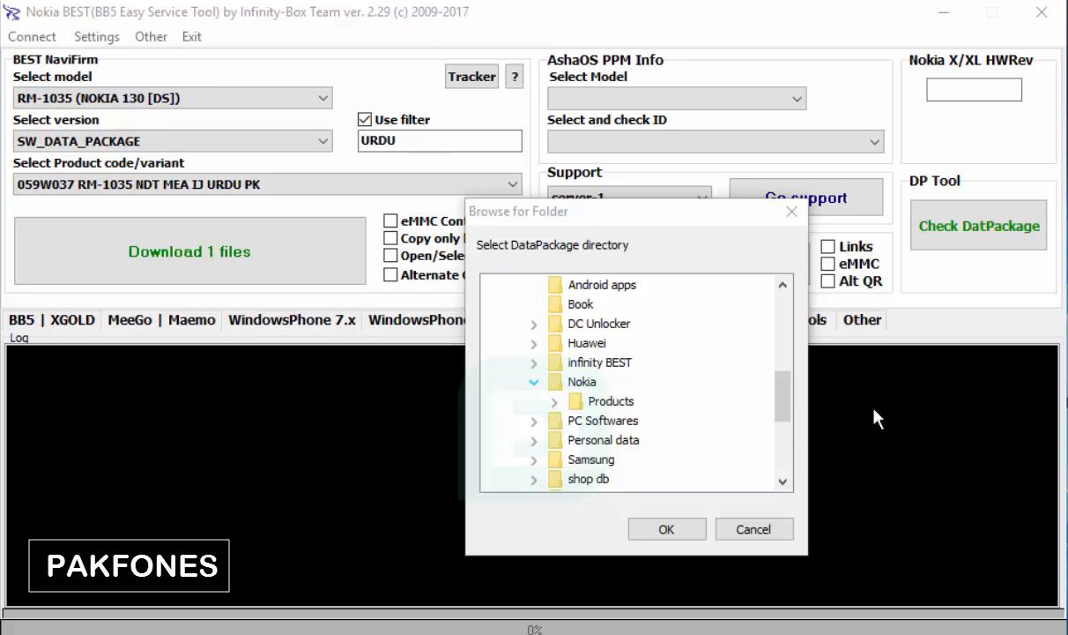
pyautogui.click(631, 403)
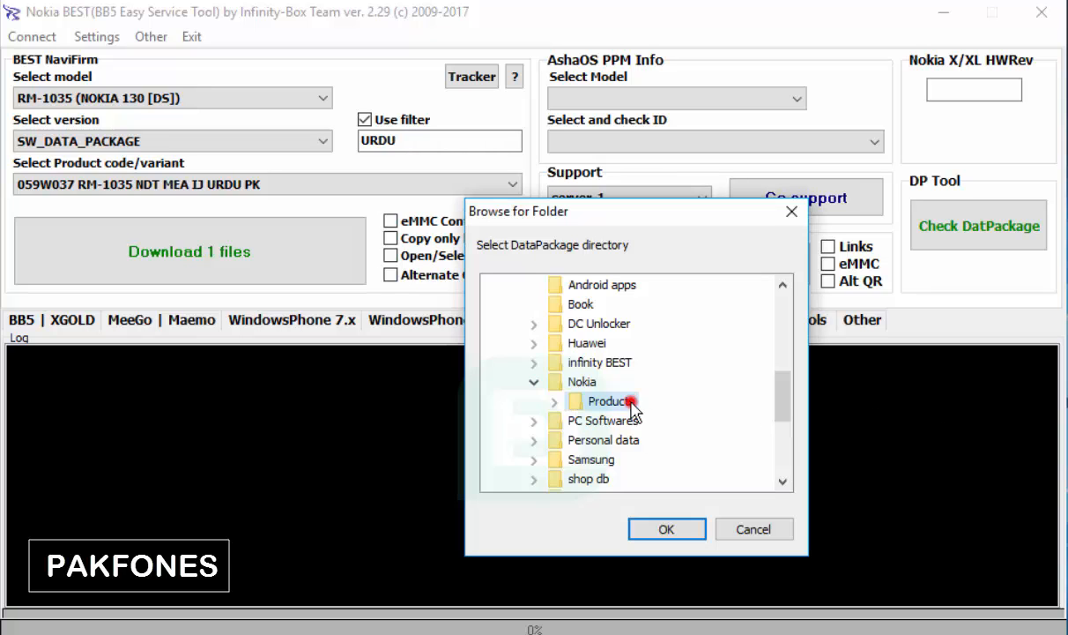
pyautogui.click(670, 532)
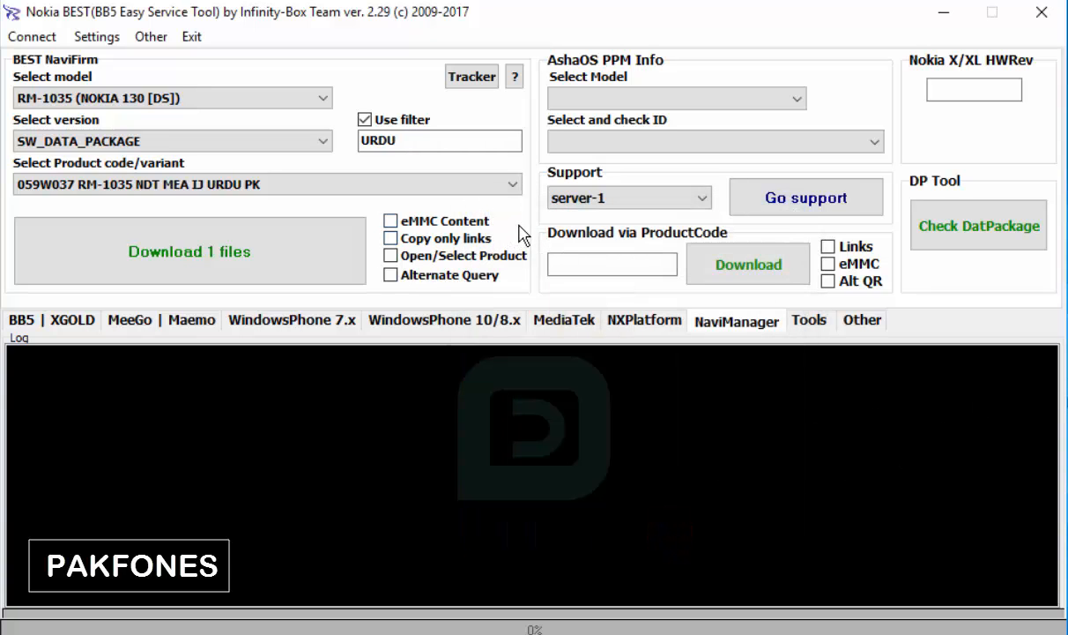
# - Download the firmware files of variant 059W037 and mark the final line of the log
pyautogui.click(250, 252)
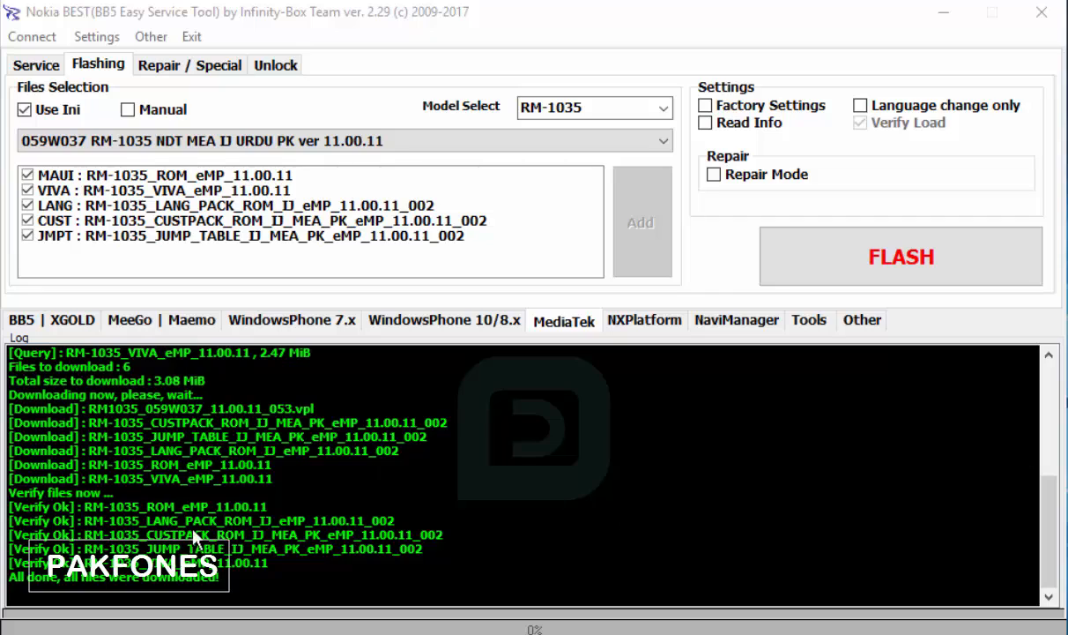
pyautogui.click(53, 576)
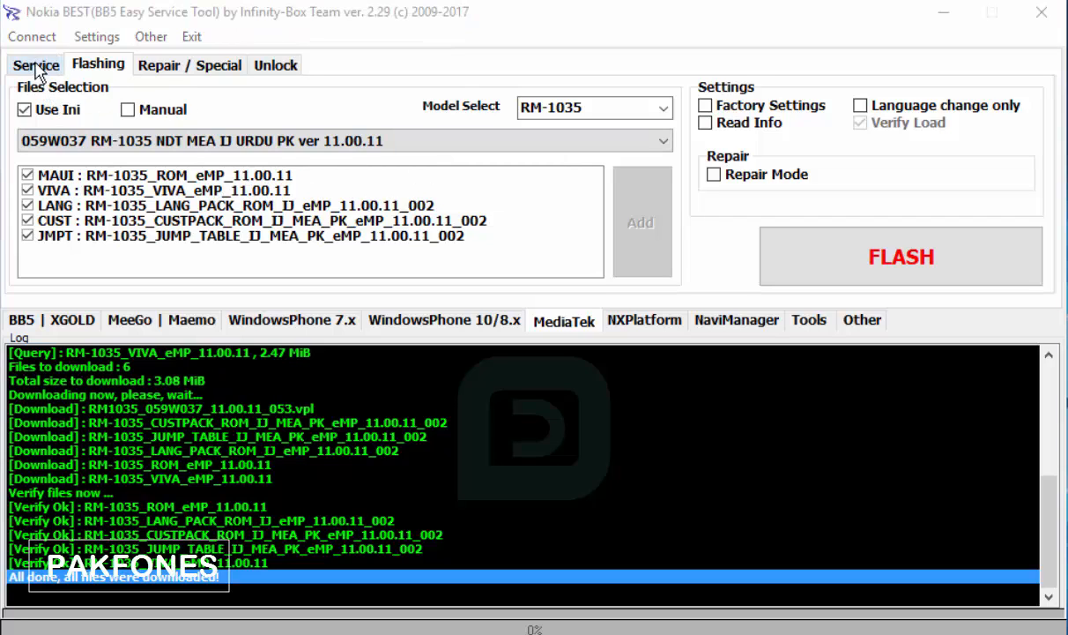
# - Return to NaviManager, enable Copy only links and request the download links for variant 059W037
pyautogui.click(720, 323)
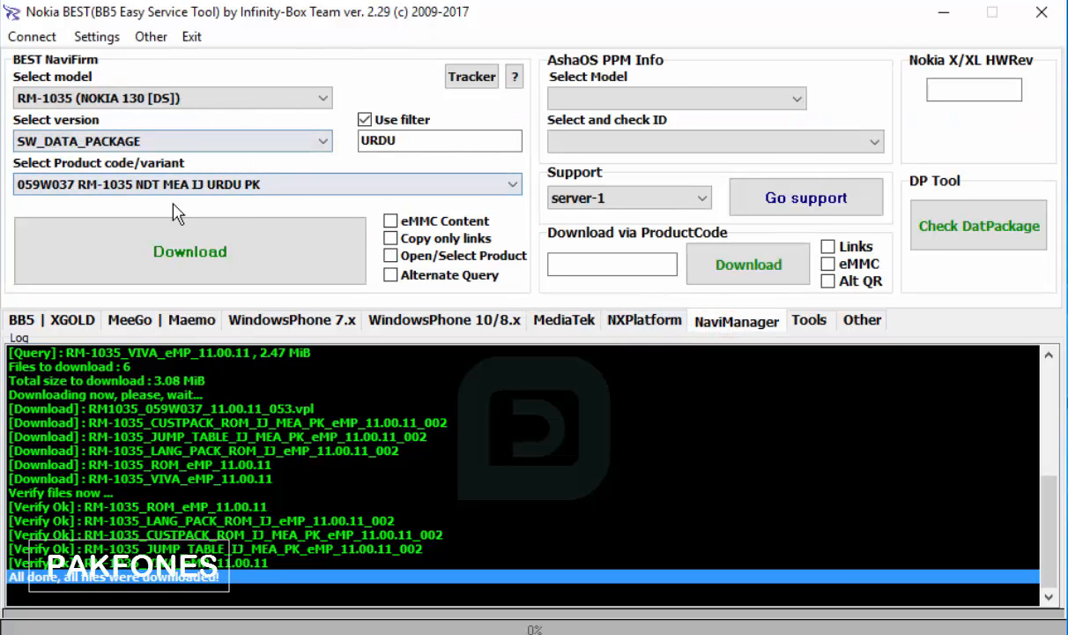
pyautogui.click(391, 238)
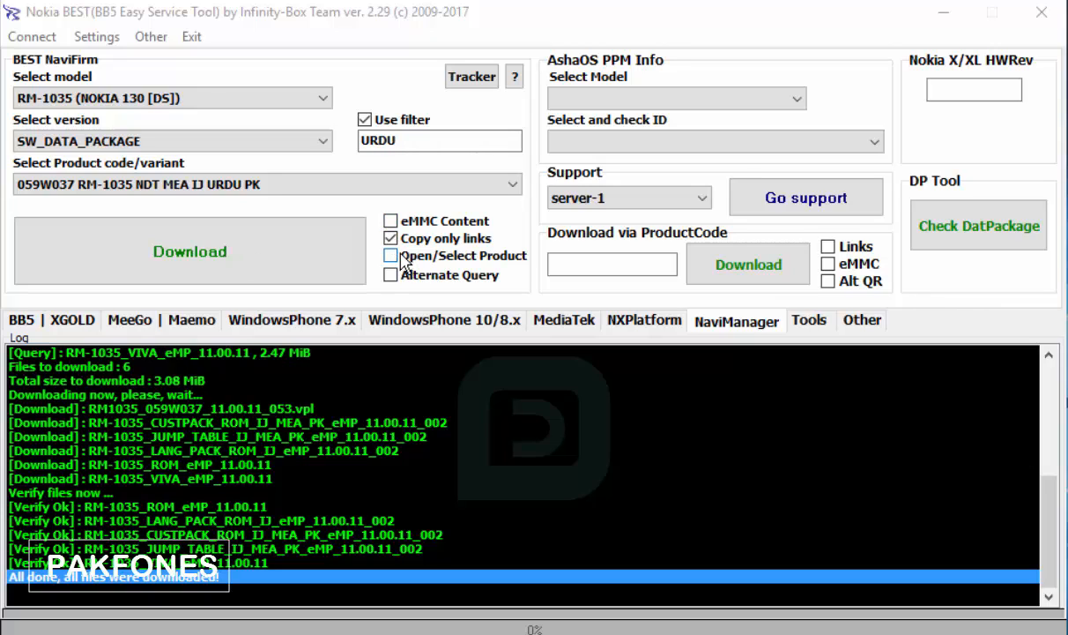
pyautogui.click(279, 247)
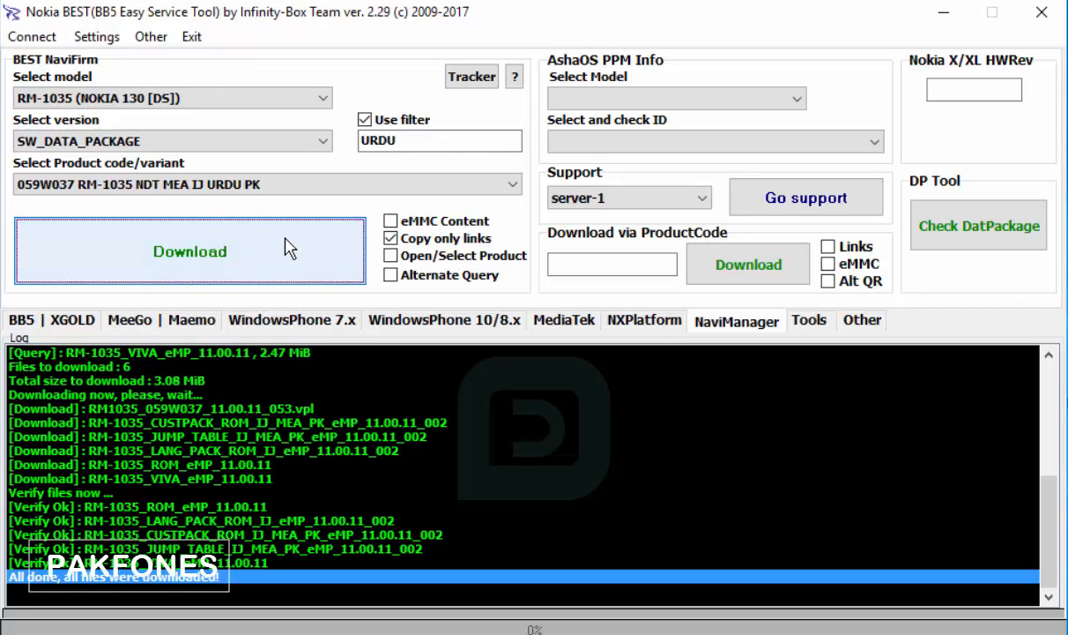
pyautogui.click(286, 239)
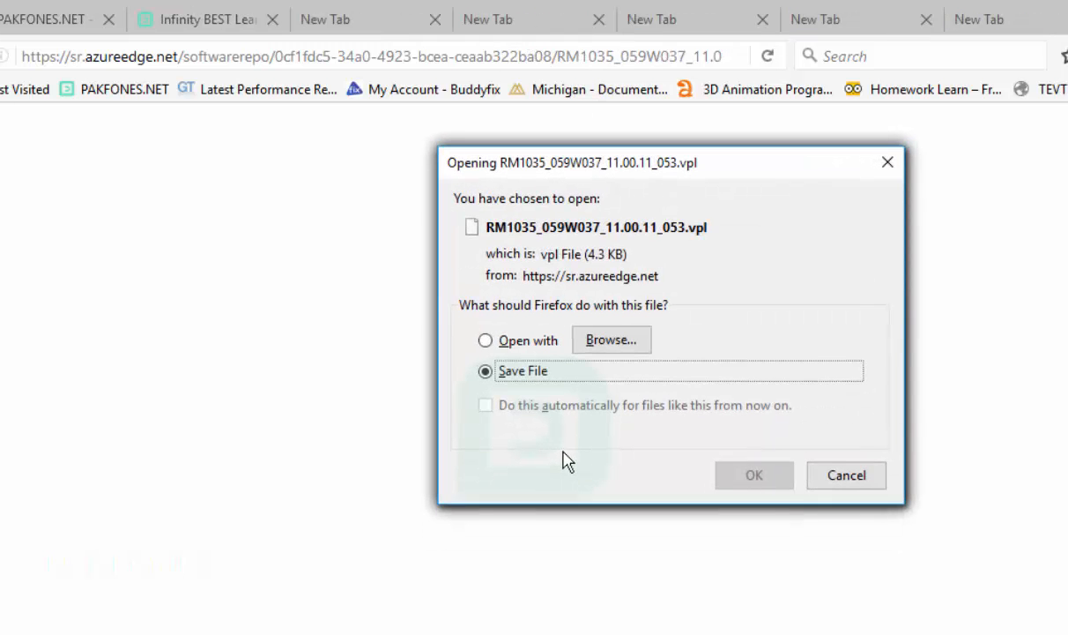
# - Save each RM-1035 file the browser offers: the 059W037 vpl, VIVA, JUMP_TABLE, CUSTPACK_ROM, ROM and LANG_PACK_ROM files
pyautogui.click(747, 475)
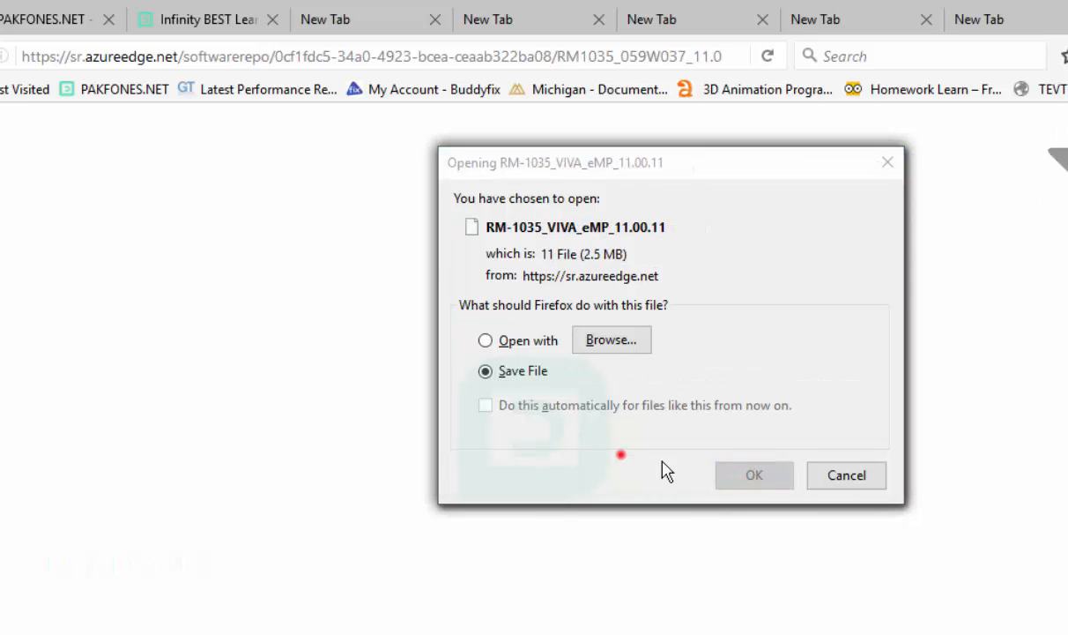
pyautogui.click(753, 485)
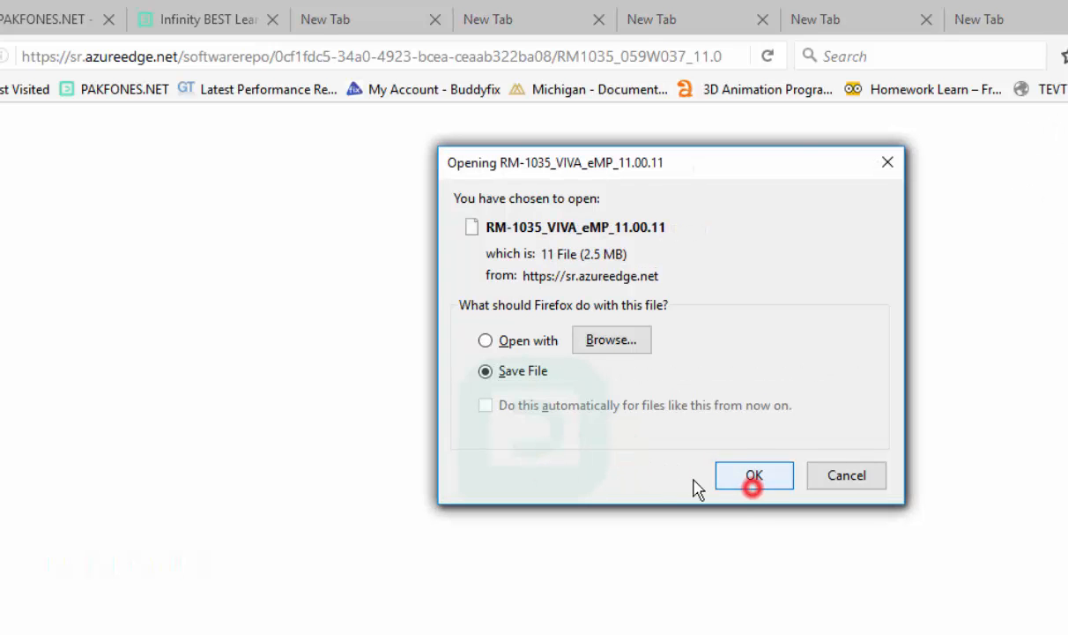
pyautogui.click(638, 473)
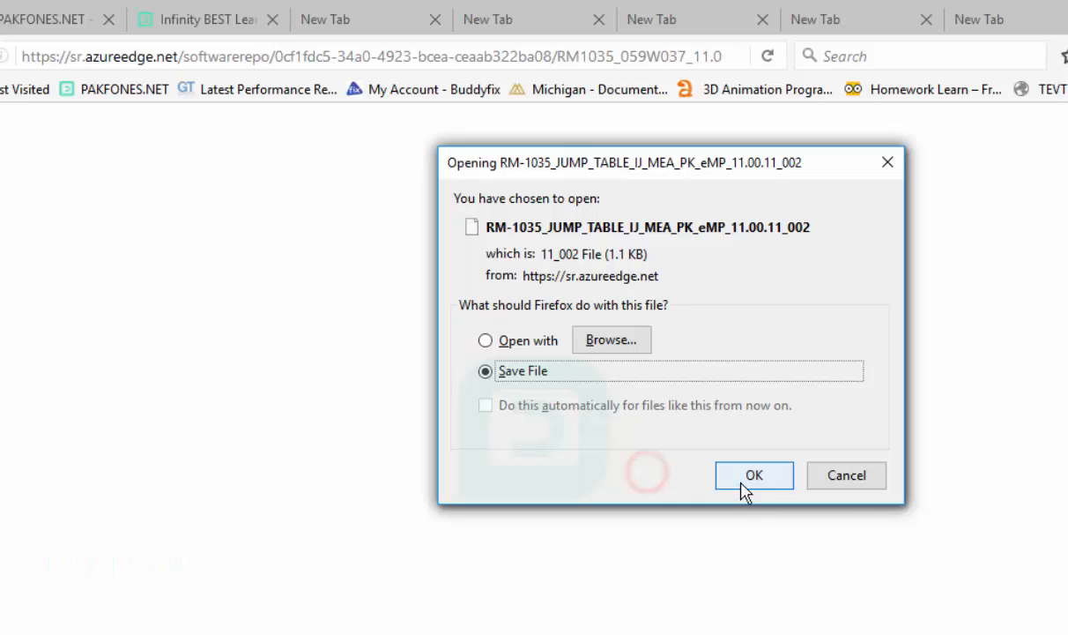
pyautogui.click(748, 480)
pyautogui.click(615, 469)
pyautogui.click(652, 473)
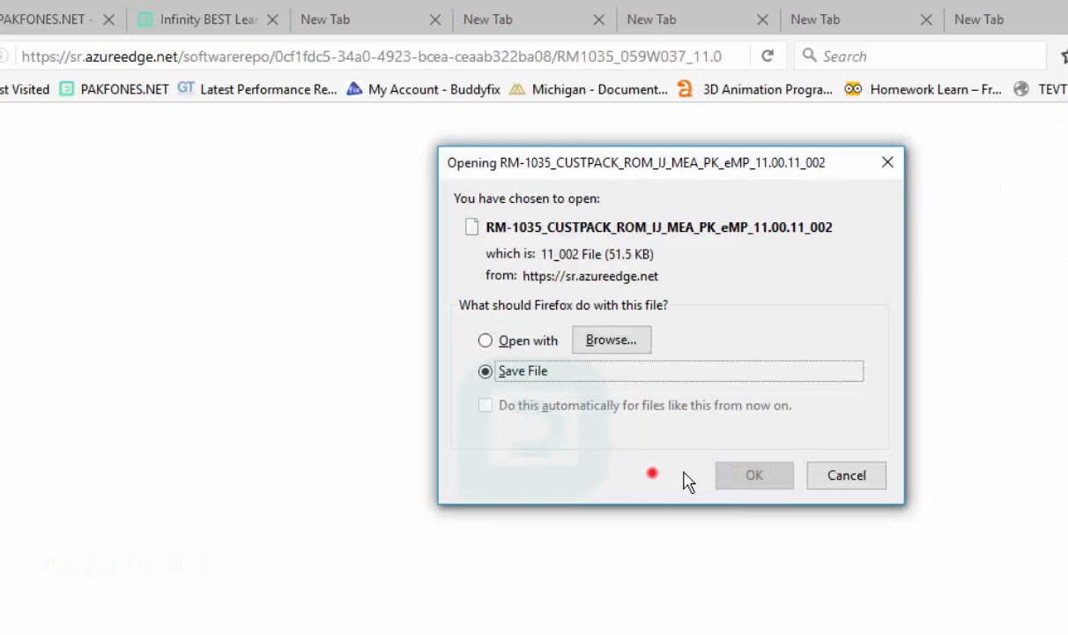
pyautogui.click(754, 478)
pyautogui.click(656, 476)
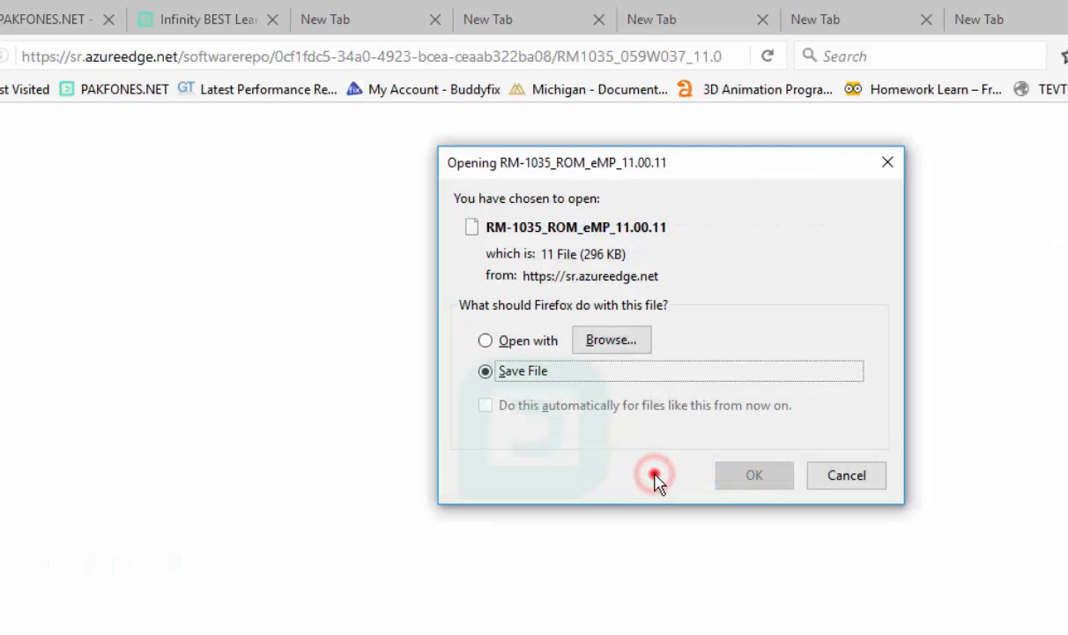
pyautogui.click(744, 483)
pyautogui.click(633, 471)
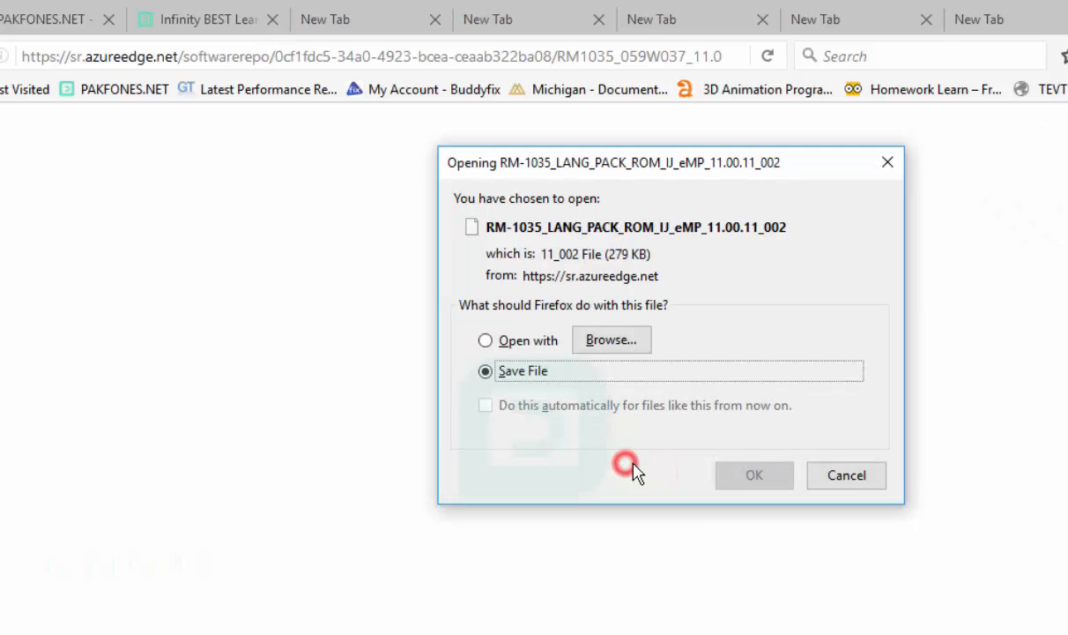
pyautogui.click(750, 477)
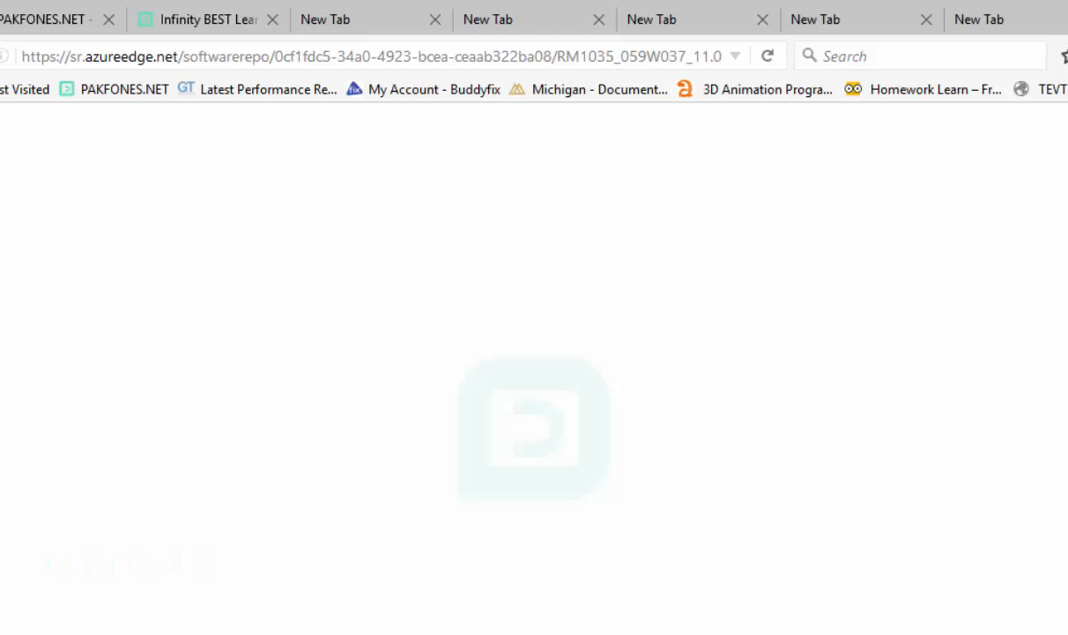
# - Open the browser's download folder and permanently delete the files from rm862__04.51(1).ppm_ma3 through RM-1035_LANG_PACK_ROM_IJ_eMP_11.00.11_002
pyautogui.click(1067, 56)
pyautogui.click(1067, 111)
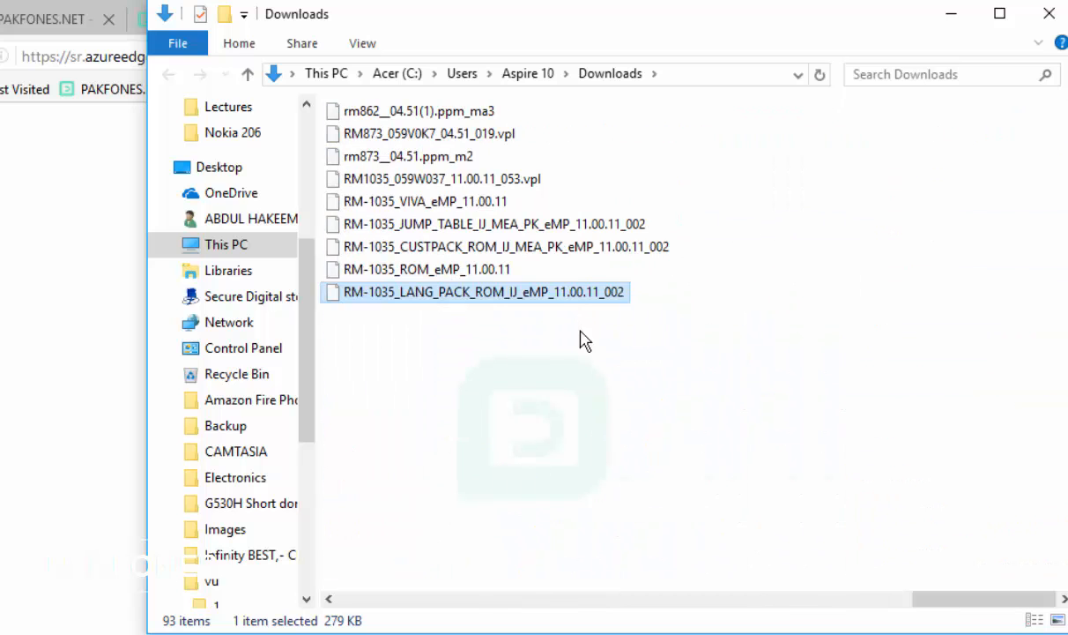
pyautogui.moveTo(559, 343); pyautogui.dragTo(410, 112)
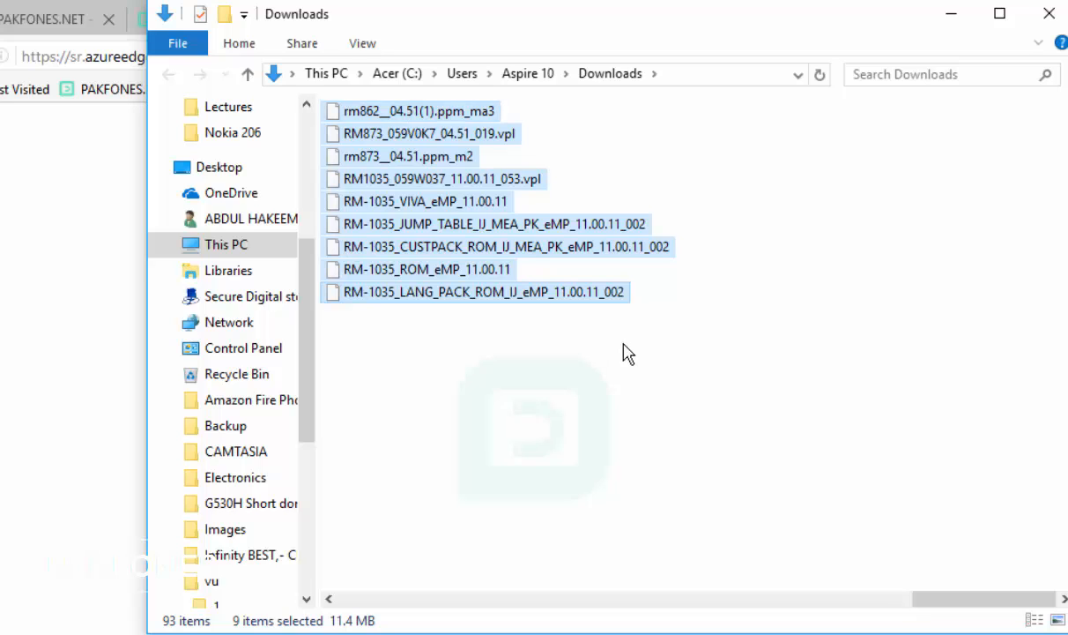
pyautogui.hotkey('shift', 'Delete')
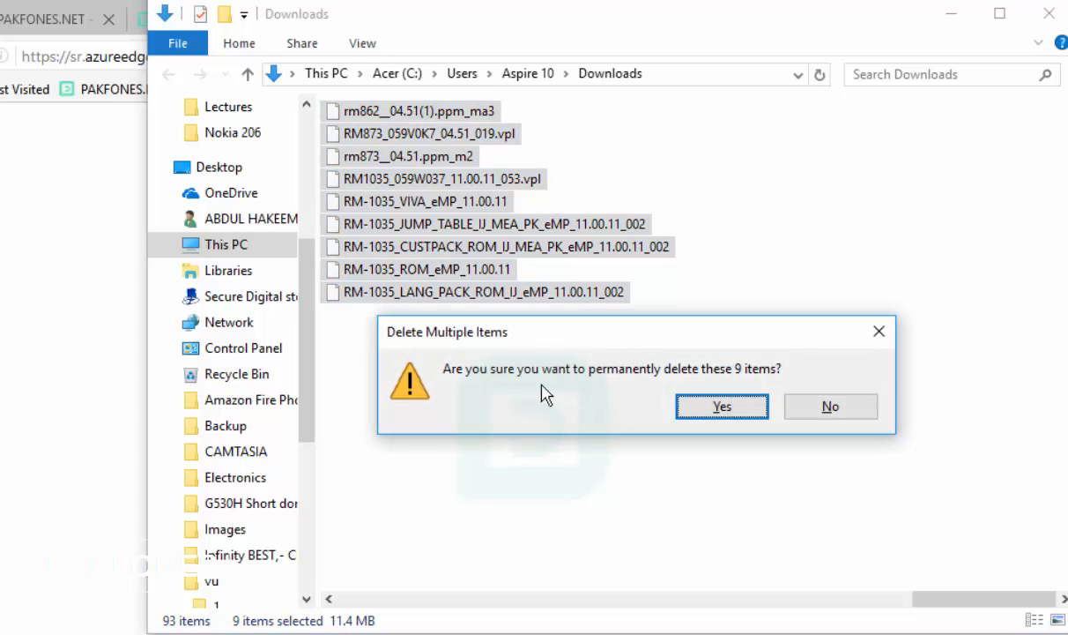
pyautogui.click(717, 405)
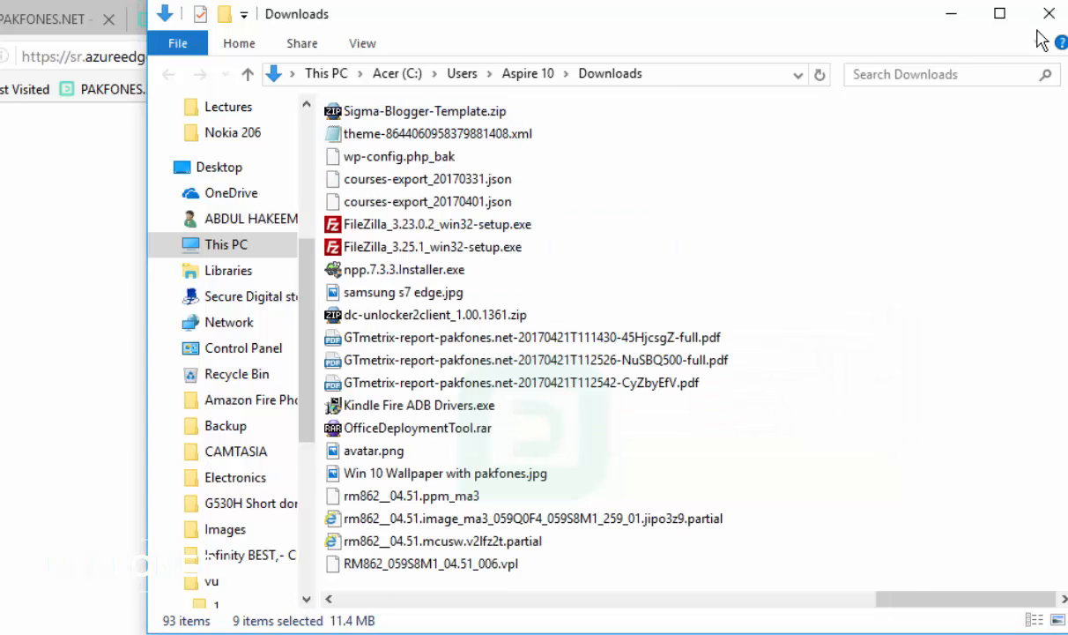
pyautogui.click(1054, 9)
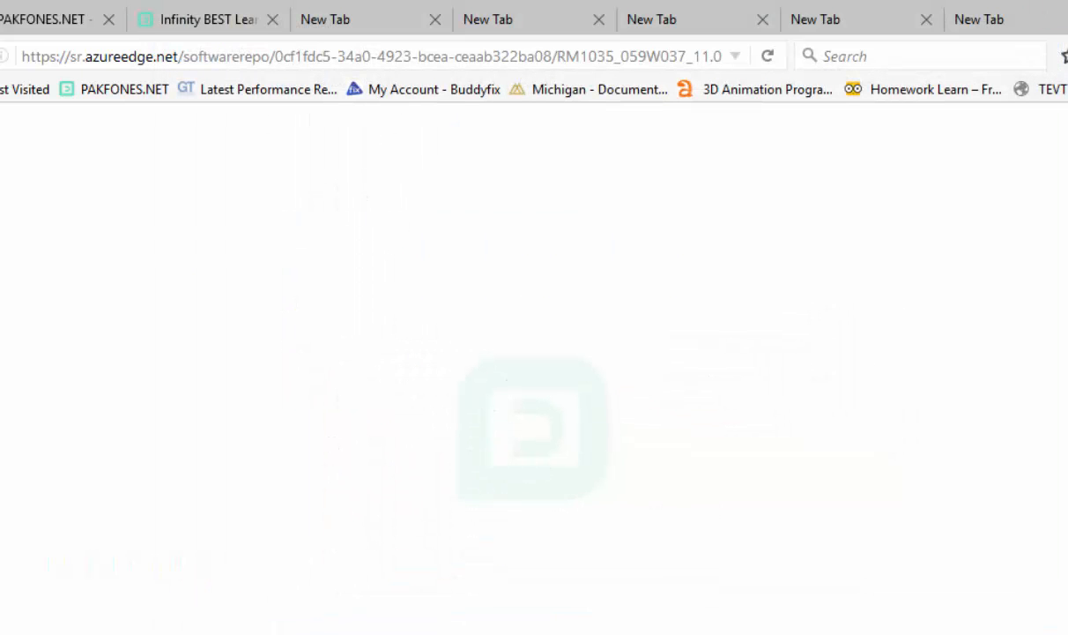
# - Find the browser tab holding the RM-1035_JUMP_TABLE link and copy its full address
pyautogui.click(1067, 56)
pyautogui.click(714, 22)
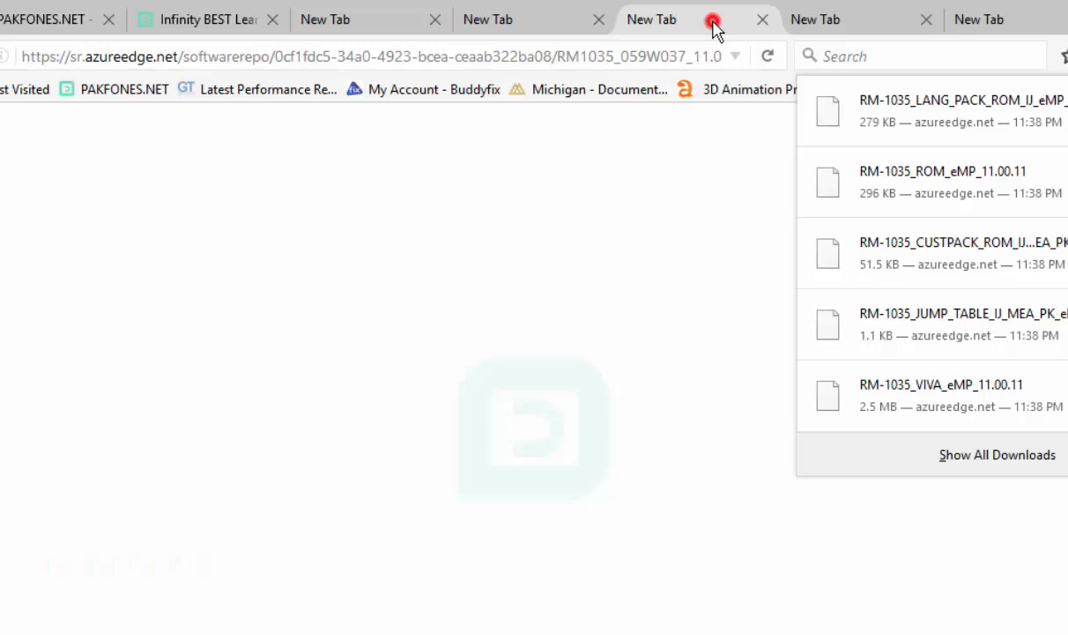
pyautogui.click(517, 16)
pyautogui.click(882, 17)
pyautogui.click(611, 55)
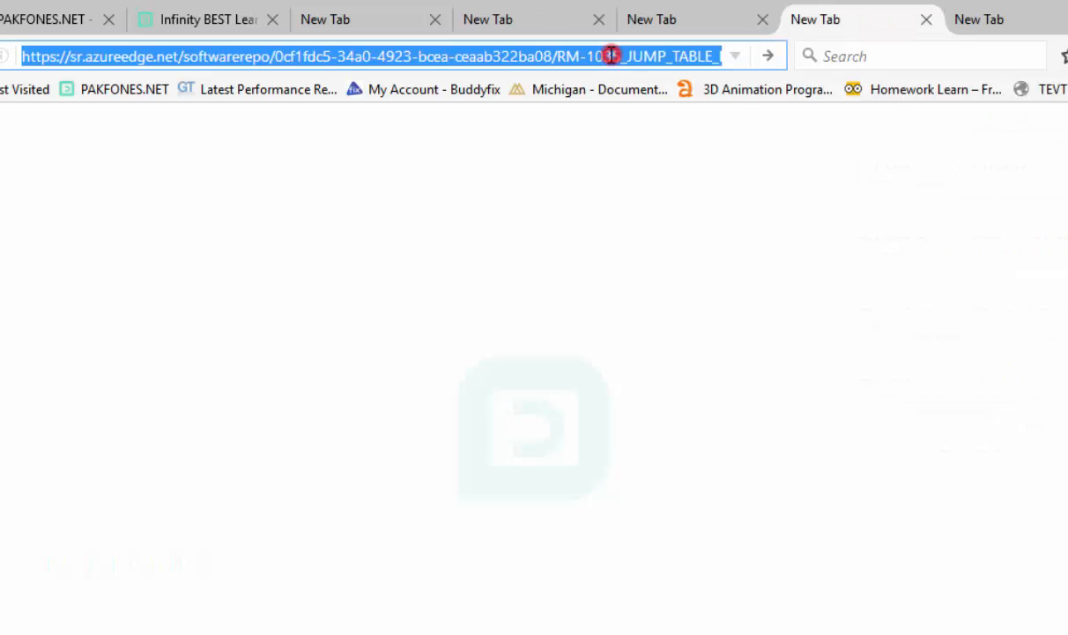
pyautogui.rightClick(611, 56)
pyautogui.click(683, 124)
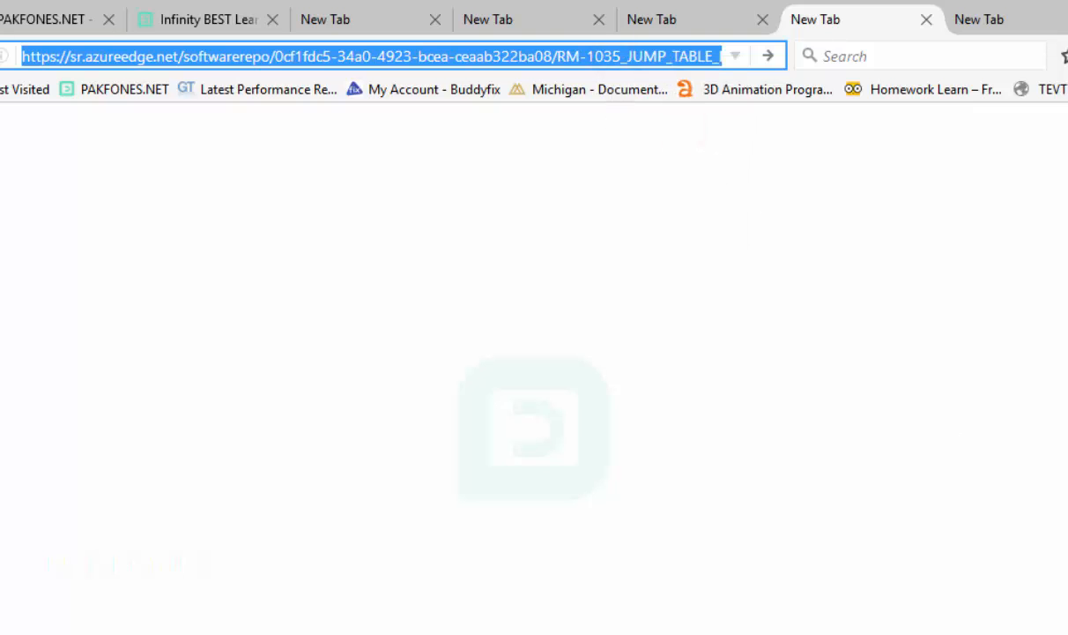
# - Switch to Internet Download Manager, add the copied JUMP_TABLE link and download the file into the Downloads folder
pyautogui.hotkey('alt', 'Tab')
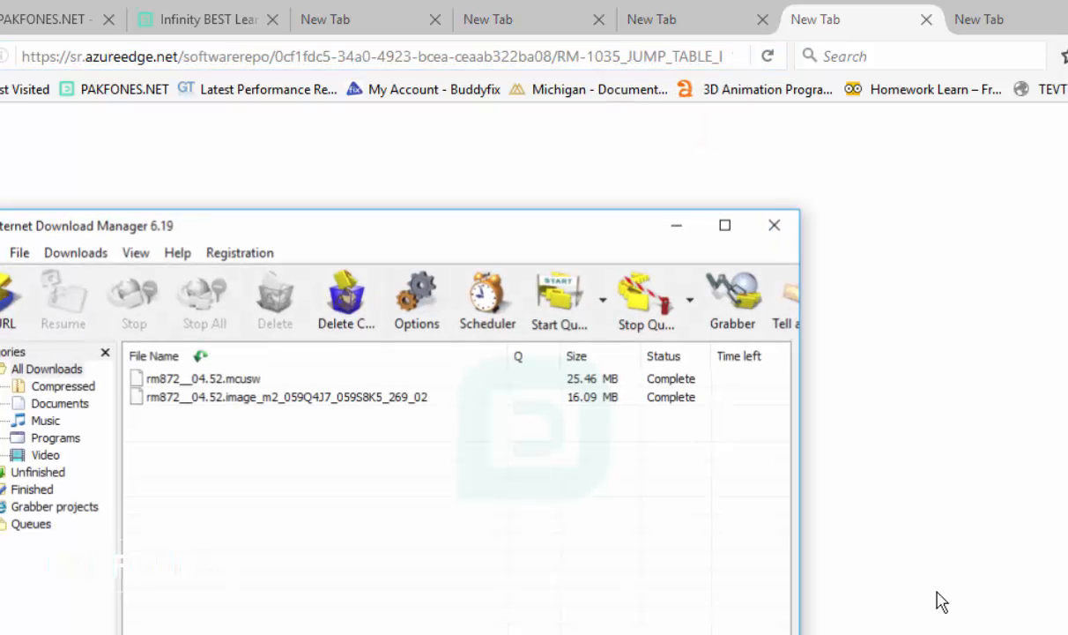
pyautogui.click(9, 300)
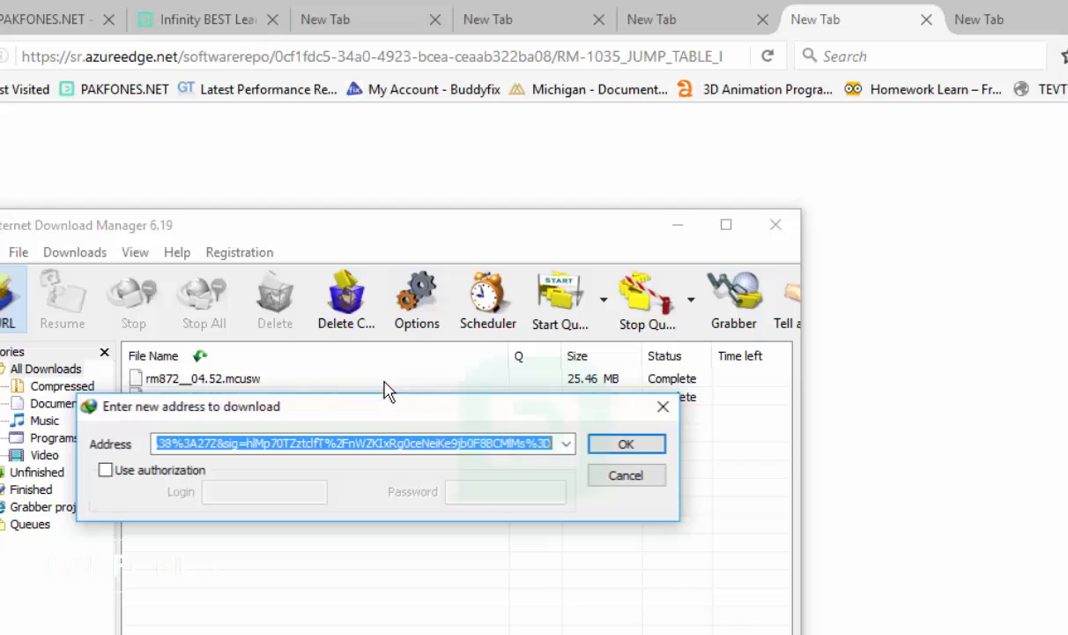
pyautogui.click(613, 444)
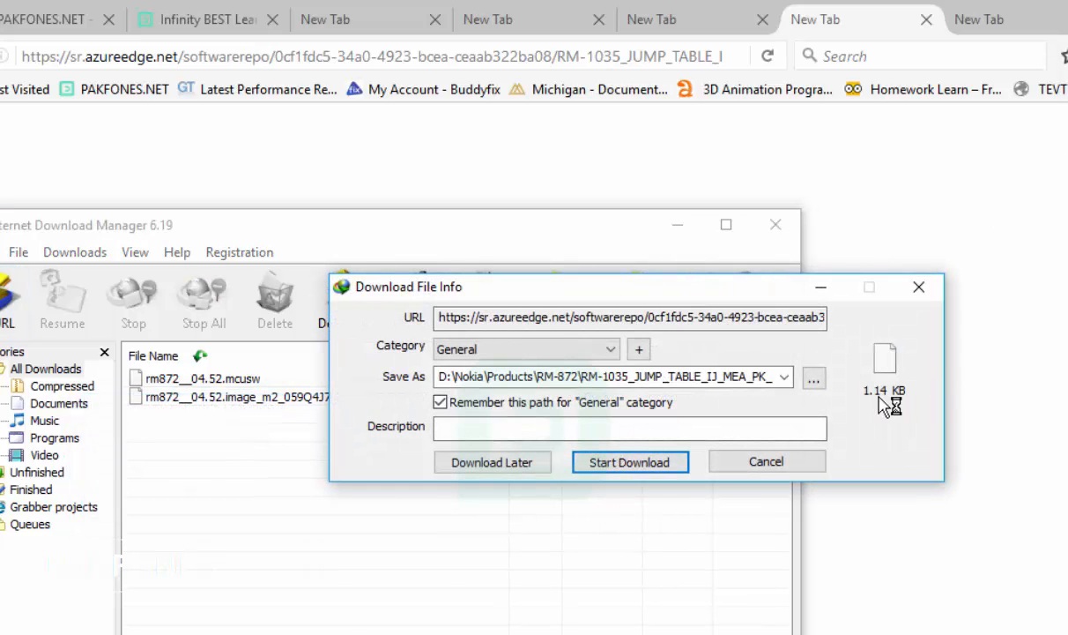
pyautogui.click(813, 378)
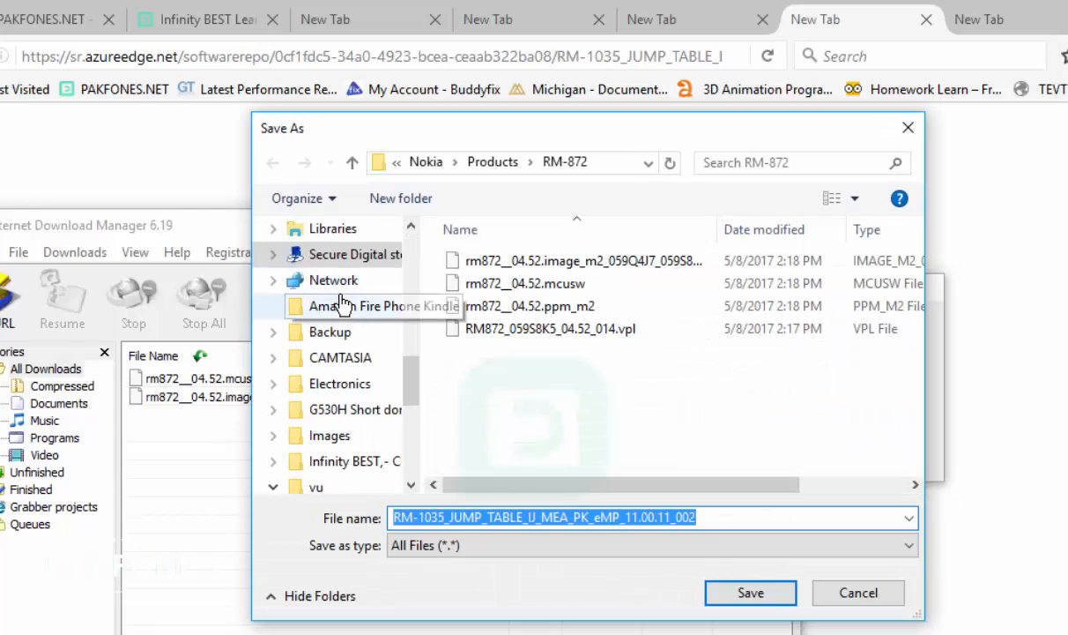
pyautogui.scroll(5, 348, 309)
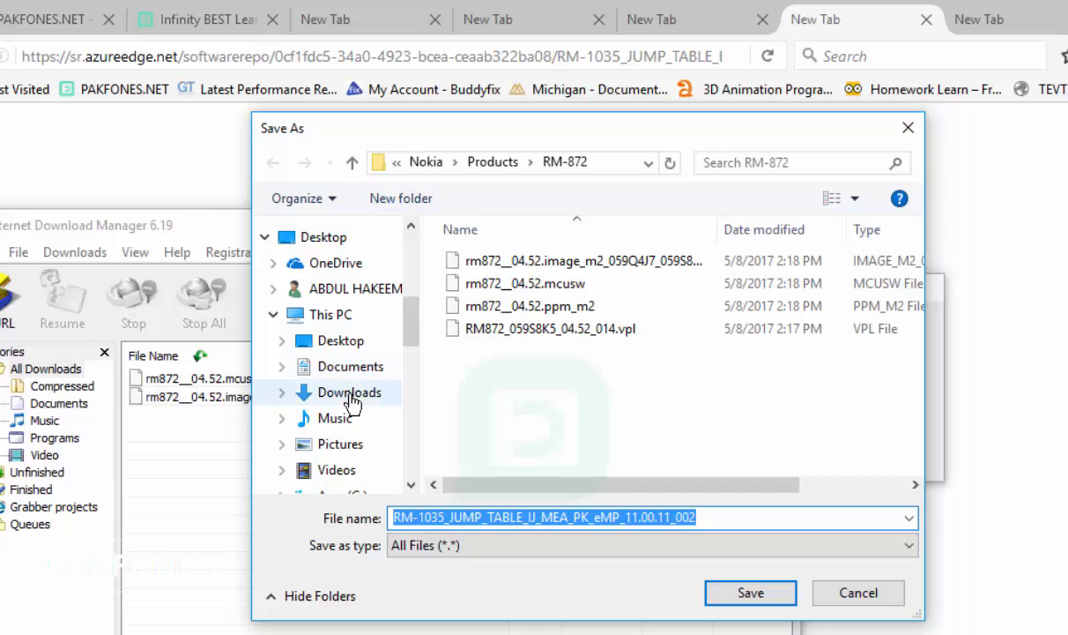
pyautogui.click(351, 393)
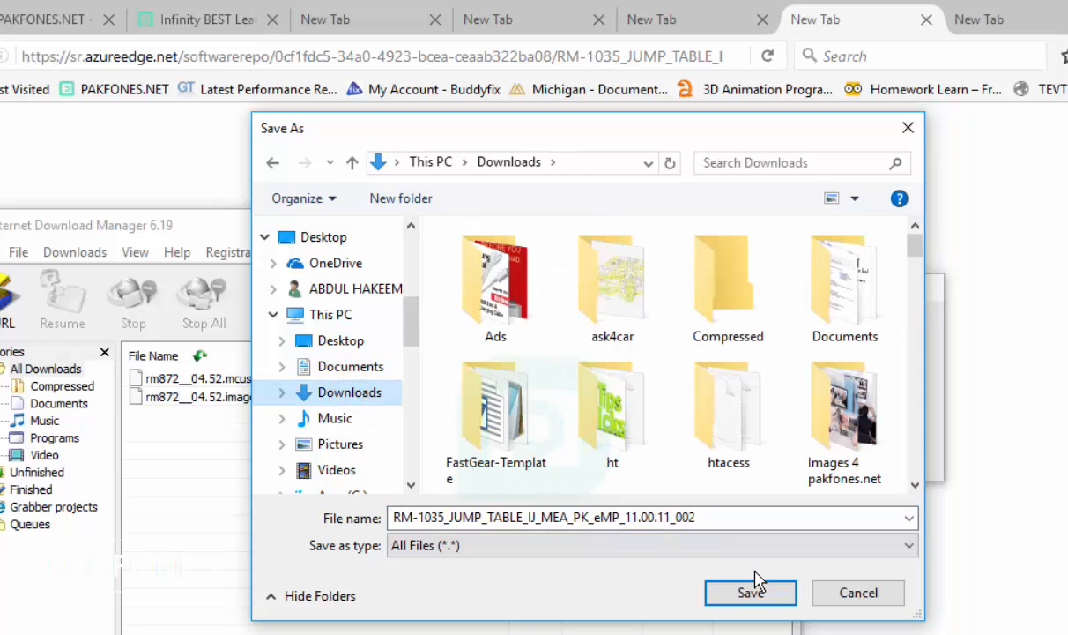
pyautogui.click(730, 594)
pyautogui.click(626, 460)
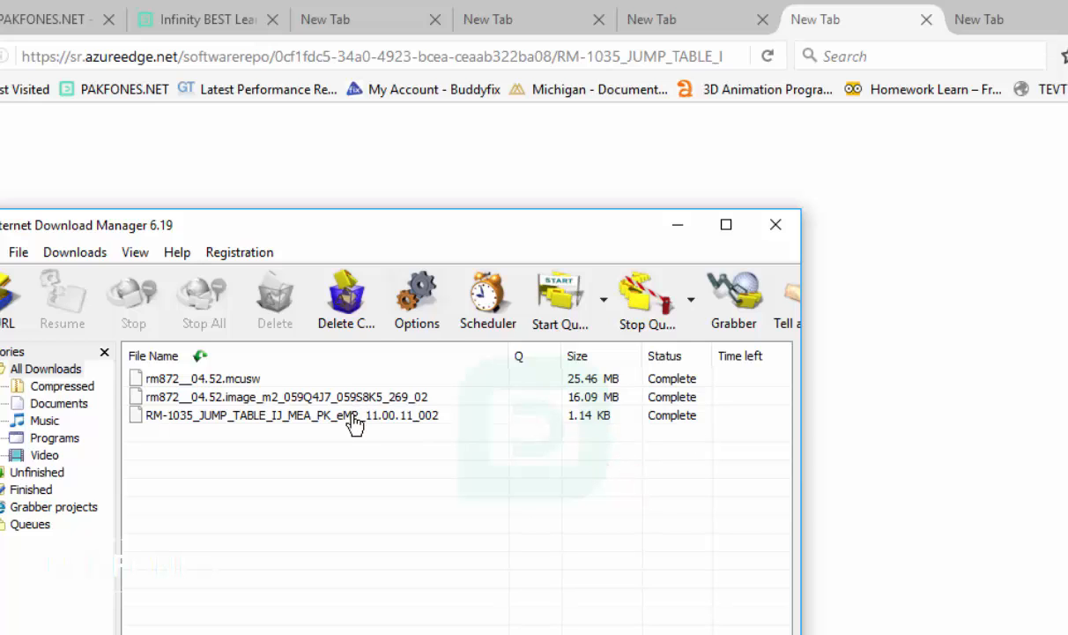
# - Open the folder containing the downloaded RM-1035_JUMP_TABLE_IJ_MEA_PK_eMP_11.00.11_002 file and permanently delete that file
pyautogui.rightClick(352, 415)
pyautogui.click(450, 479)
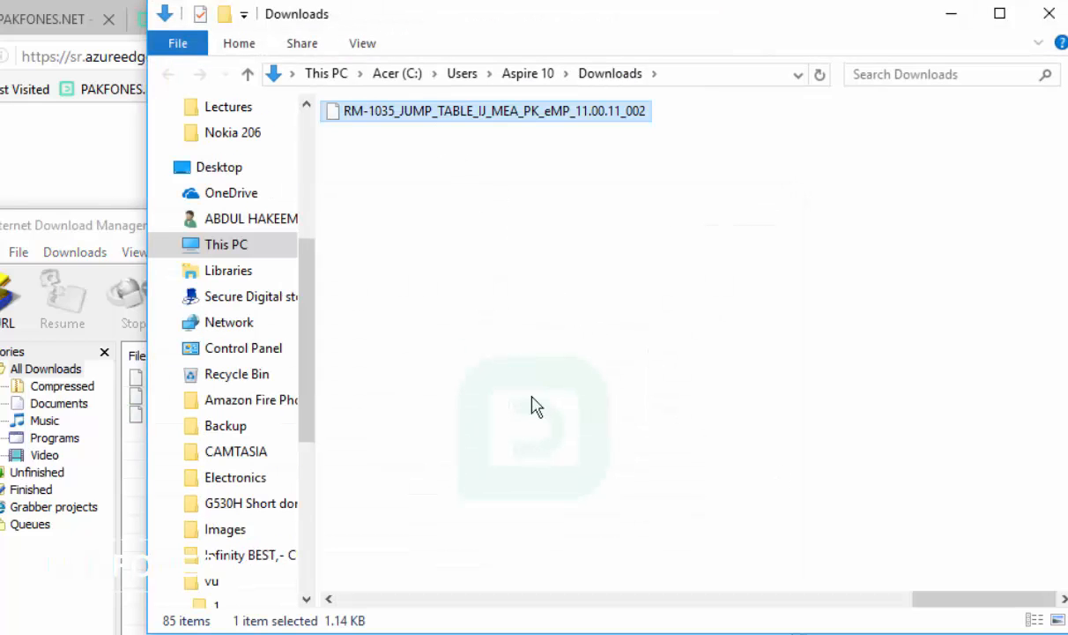
pyautogui.hotkey('shift', 'Delete')
pyautogui.press('Return')
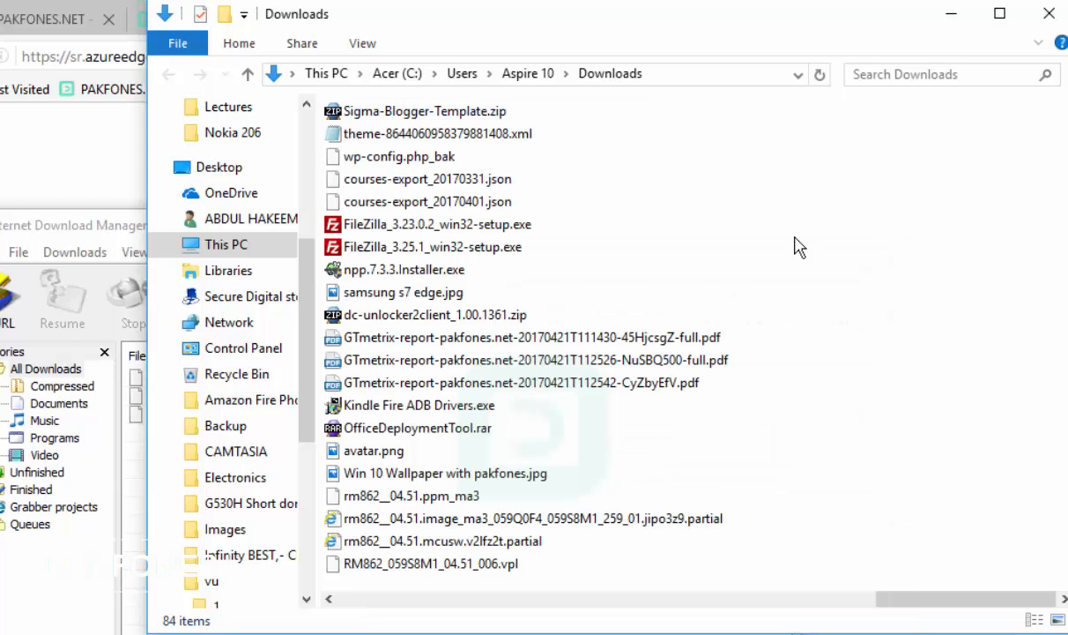
pyautogui.click(1047, 15)
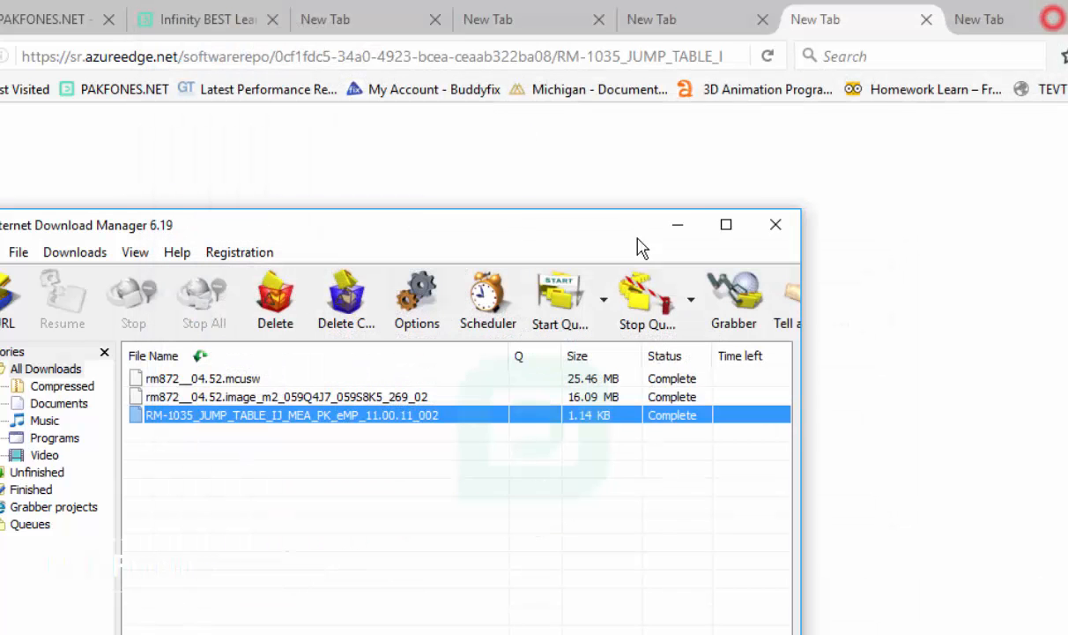
# - Close Internet Download Manager and the JUMP_TABLE browser tab, and return to the Nokia BEST window
pyautogui.click(775, 226)
pyautogui.click(927, 18)
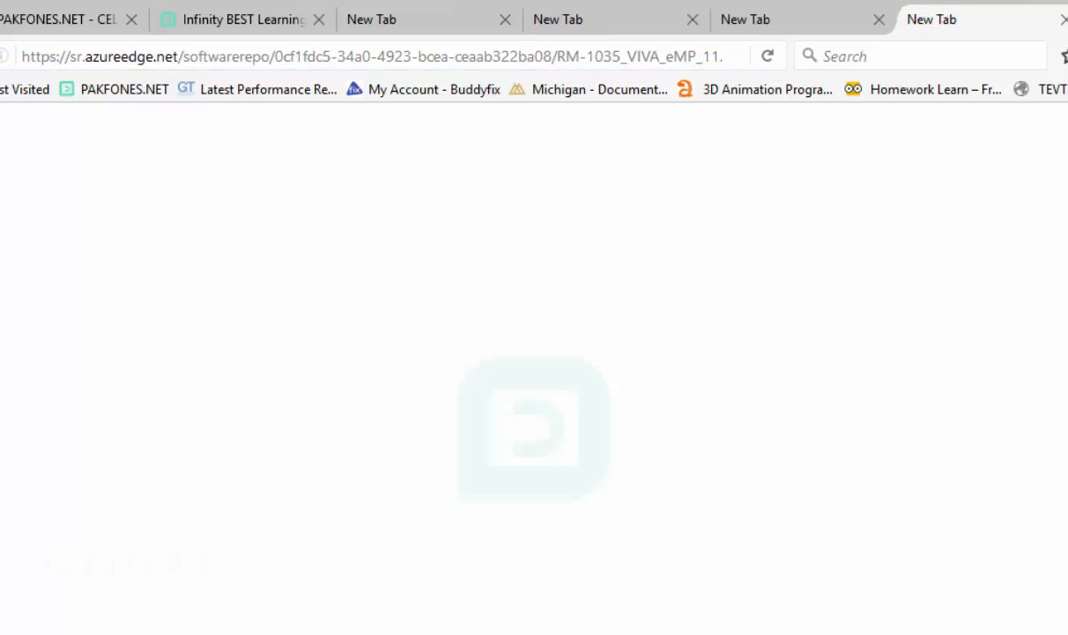
pyautogui.hotkey('alt', 'Tab')
pyautogui.rightClick(1066, 164)
pyautogui.click(989, 251)
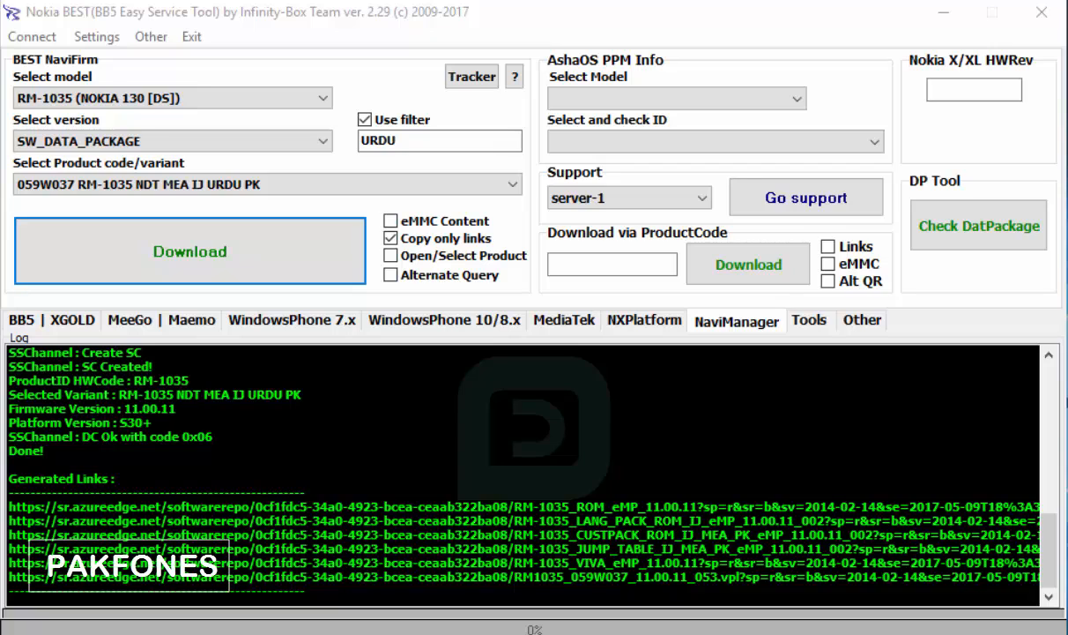
pyautogui.rightClick(513, 405)
pyautogui.click(760, 514)
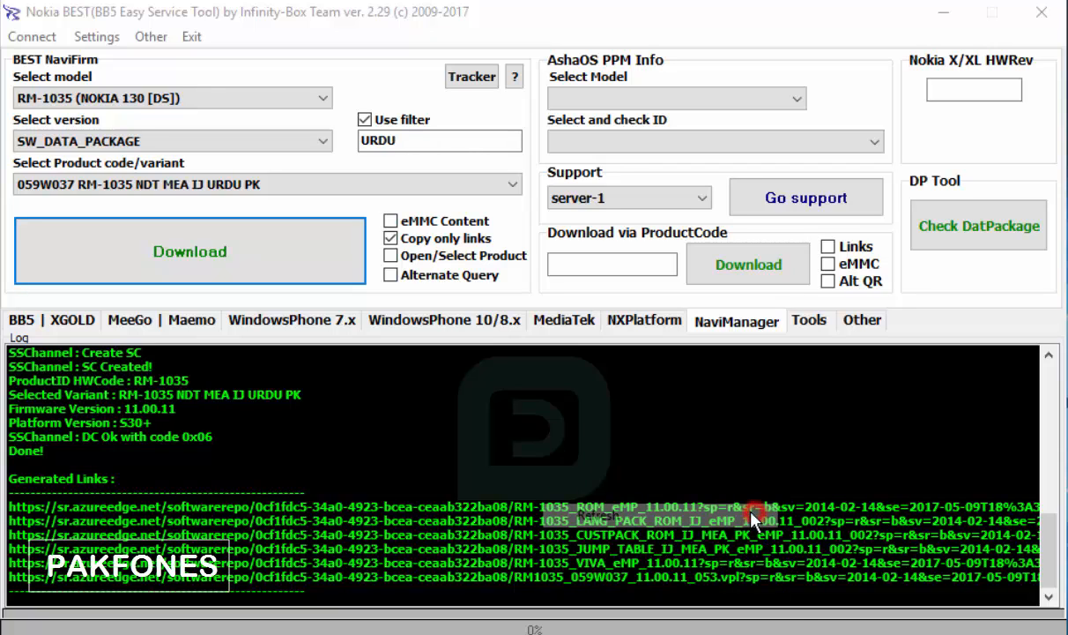
pyautogui.rightClick(439, 402)
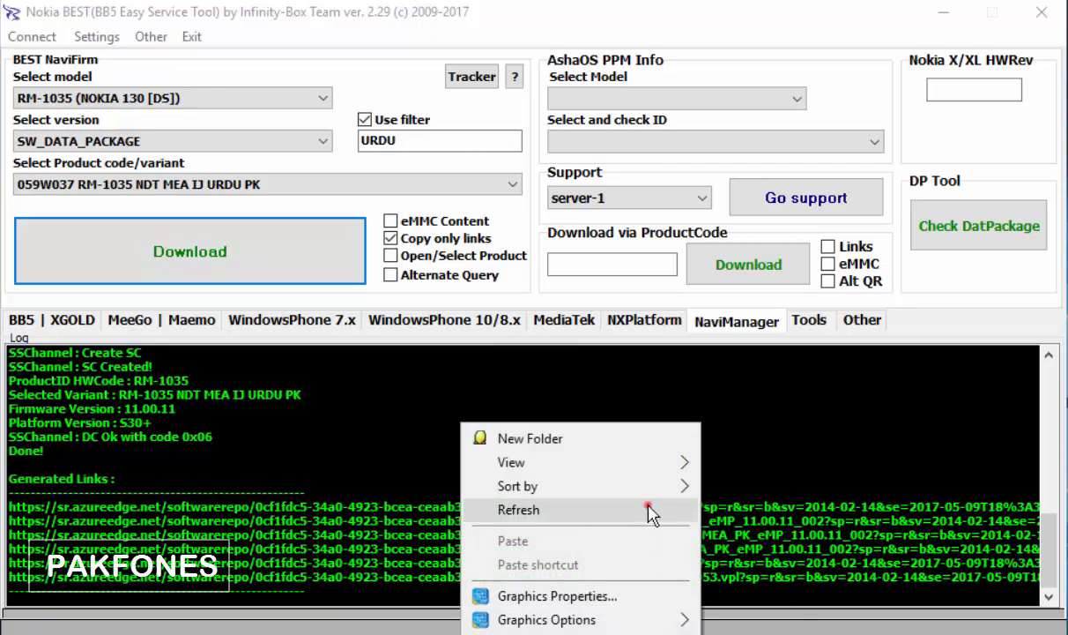
pyautogui.click(620, 510)
pyautogui.rightClick(422, 418)
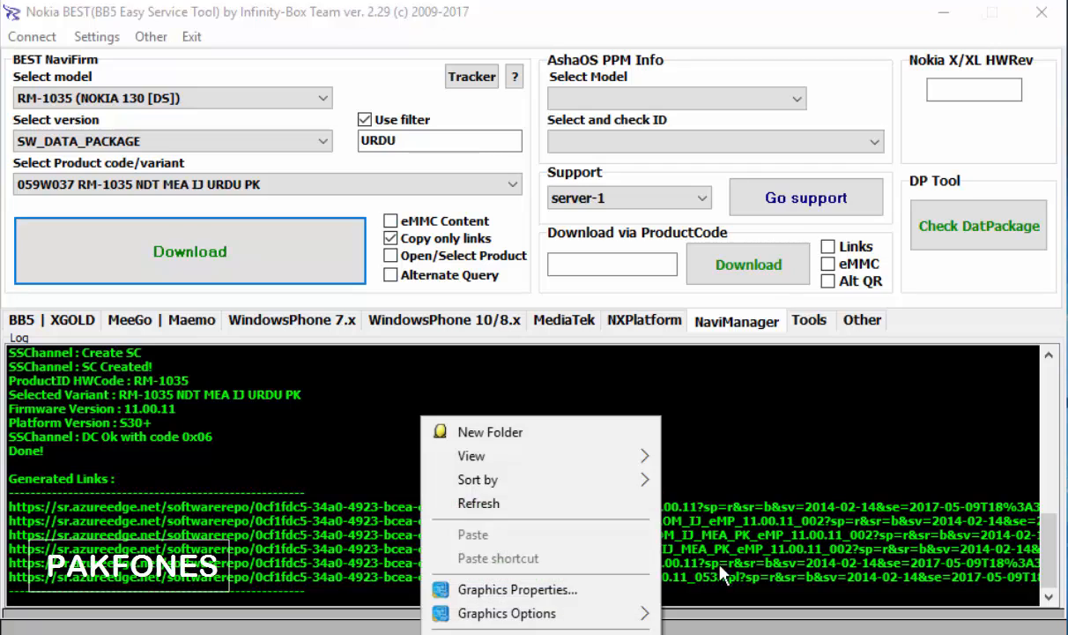
pyautogui.click(619, 504)
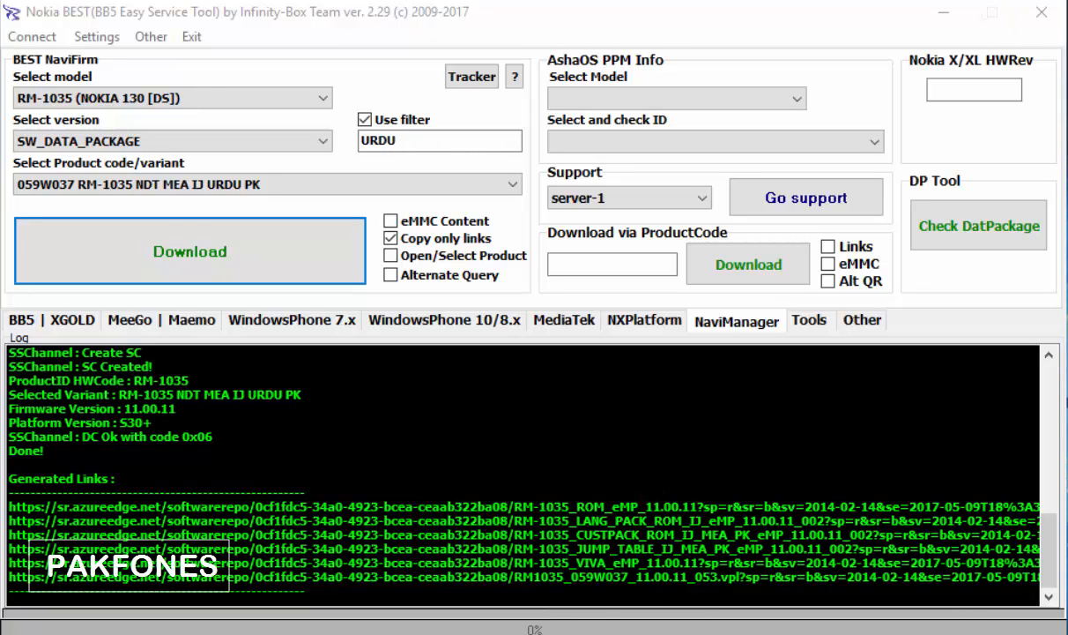